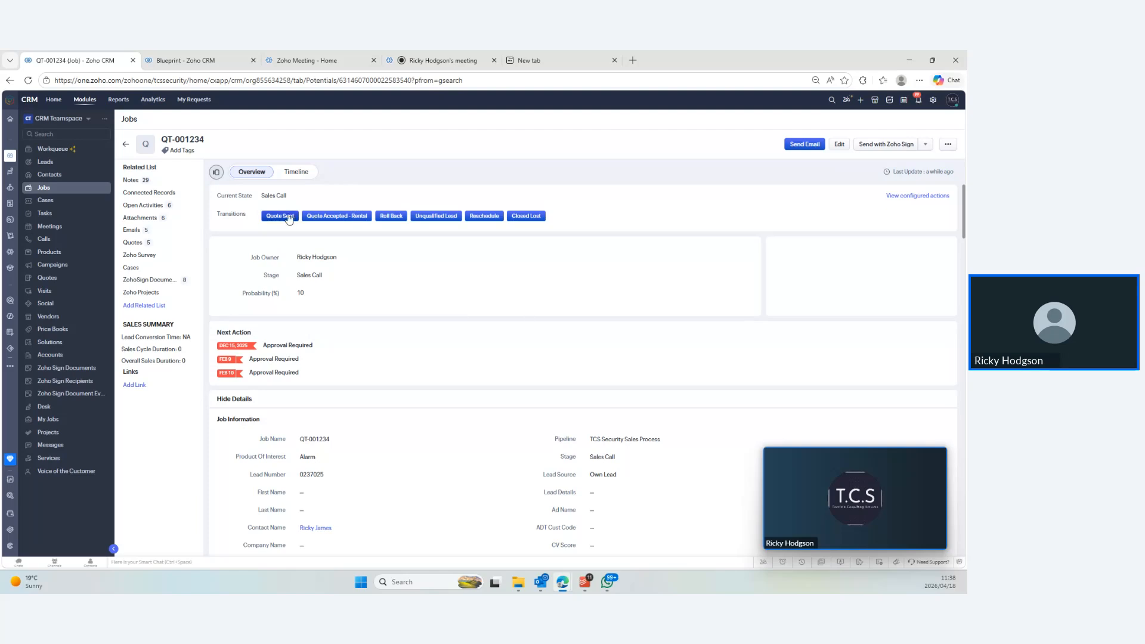
Apply the Reschedule transition to the job with the note "Client RS" and the FDE date 2026/04/18
{"action": "mouse_move", "coordinate": [331, 261]}
{"action": "left_click", "coordinate": [488, 218]}
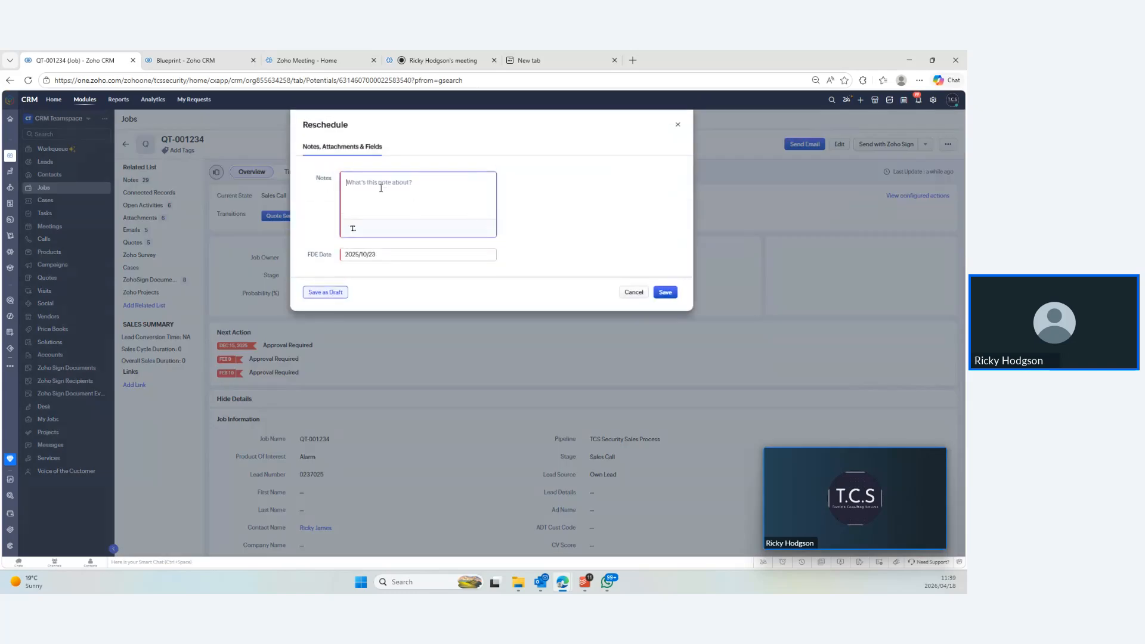
{"action": "type", "text": "Client RS"}
{"action": "double_click", "coordinate": [397, 256]}
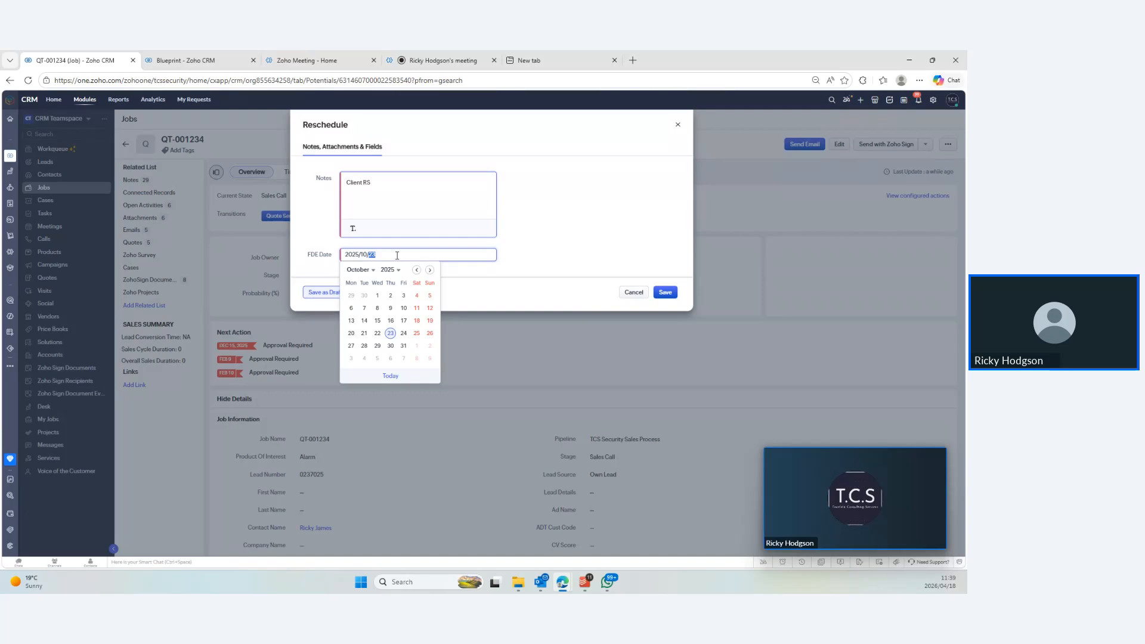
{"action": "left_click", "coordinate": [417, 321]}
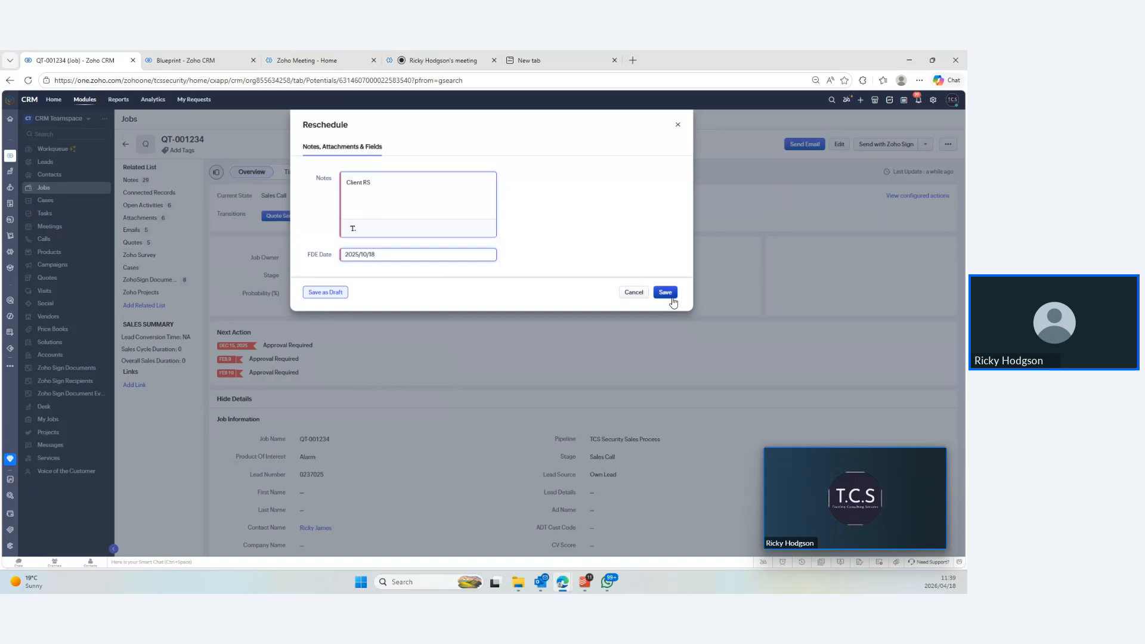
{"action": "double_click", "coordinate": [390, 254]}
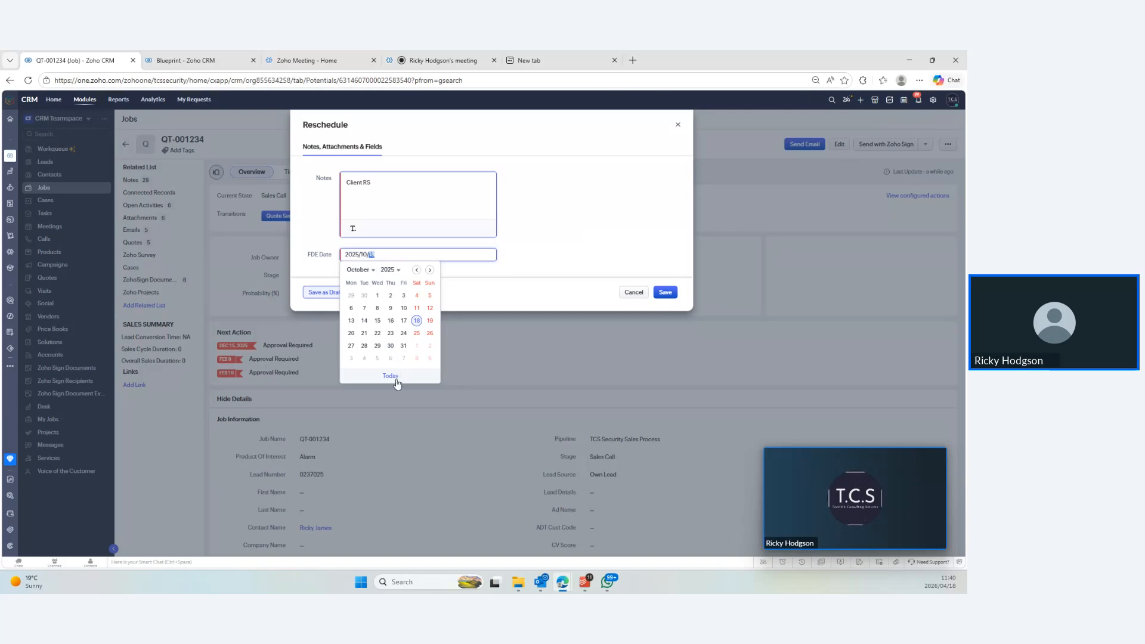
{"action": "left_click", "coordinate": [395, 377]}
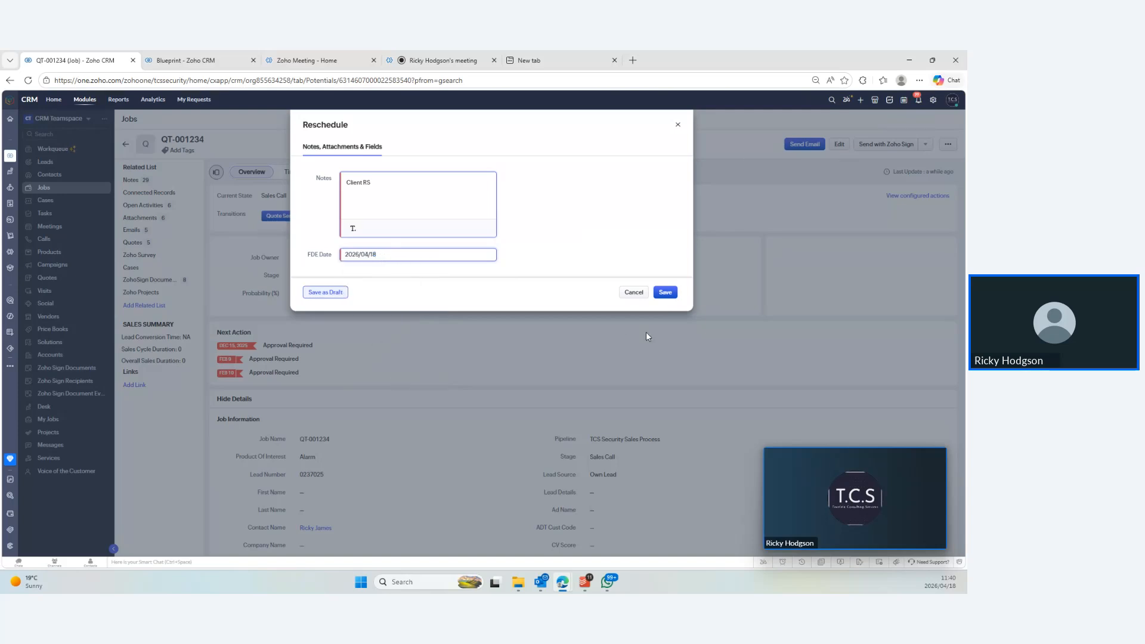
{"action": "left_click", "coordinate": [658, 295]}
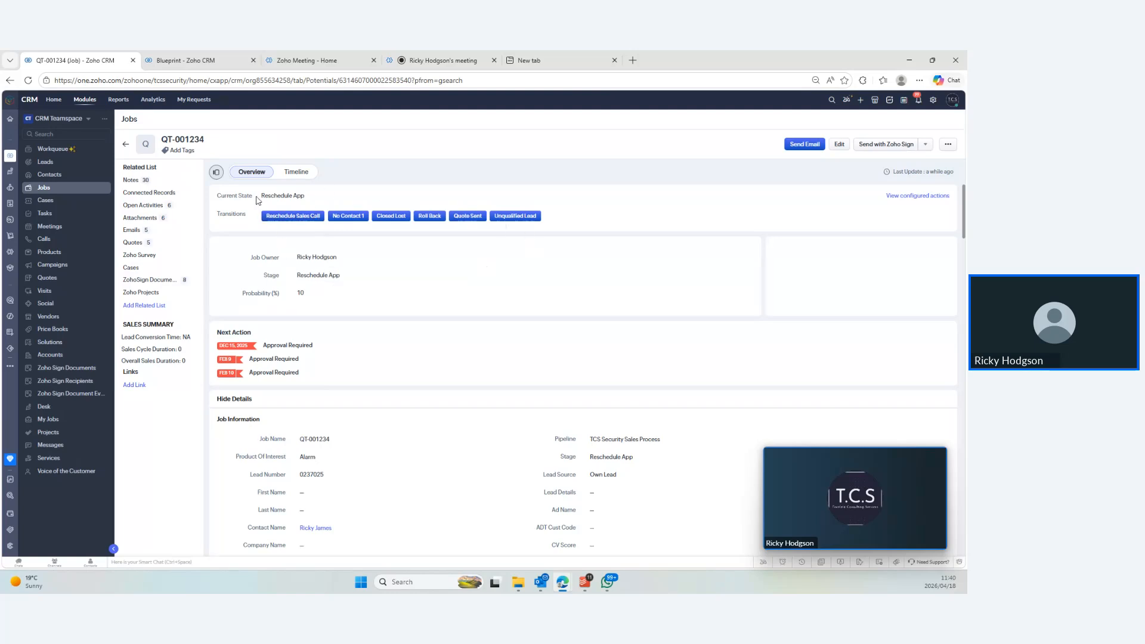
Apply the Reschedule Sales Call transition with the note "App rs for mon 20/04 @ 12pm" and the FDE date 2026/04/20
{"action": "left_click", "coordinate": [310, 218]}
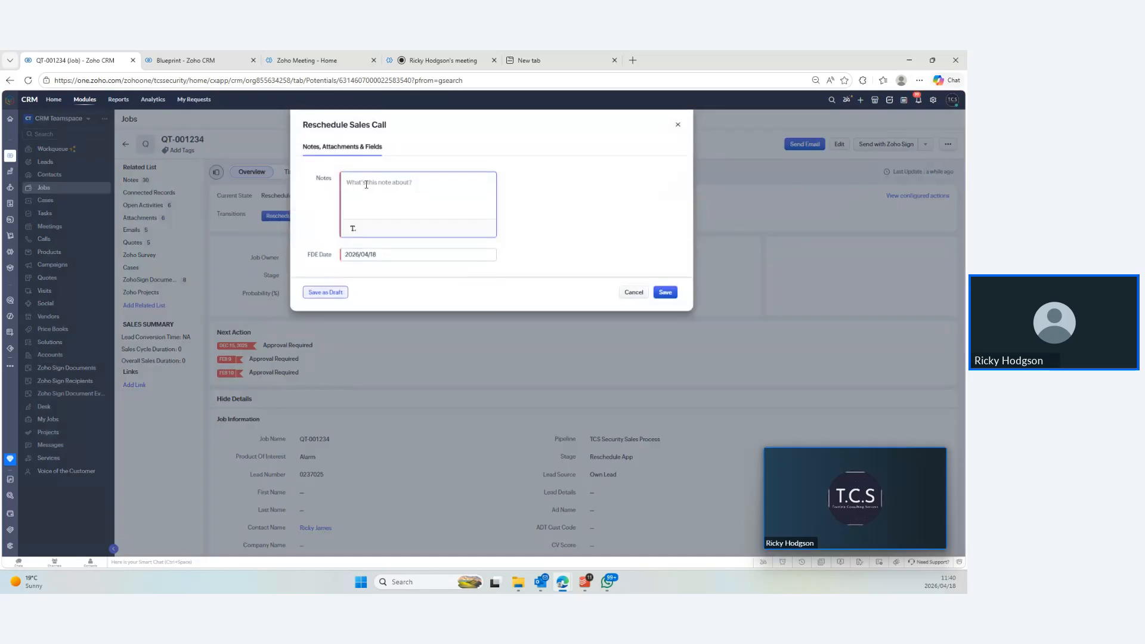
{"action": "type", "text": "Nex"}
{"action": "key", "text": "BackSpace"}
{"action": "key", "text": "BackSpace"}
{"action": "key", "text": "BackSpace"}
{"action": "key", "text": "BackSpace"}
{"action": "type", "text": "App rs for mon 20/04 @ 12pm"}
{"action": "left_click", "coordinate": [413, 260]}
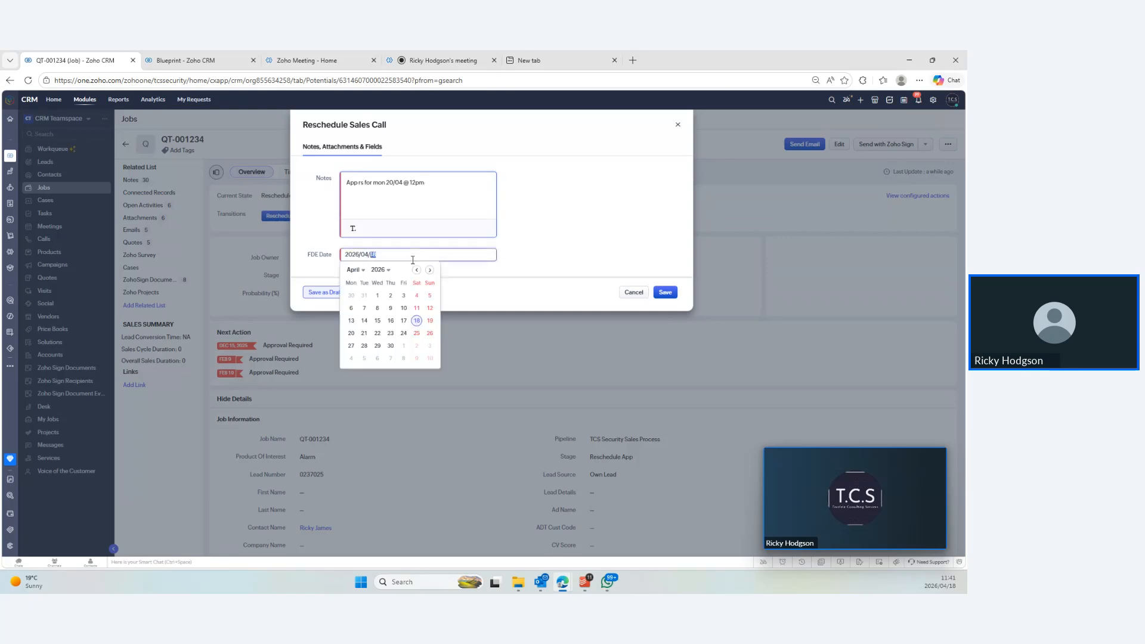
{"action": "left_click", "coordinate": [352, 333]}
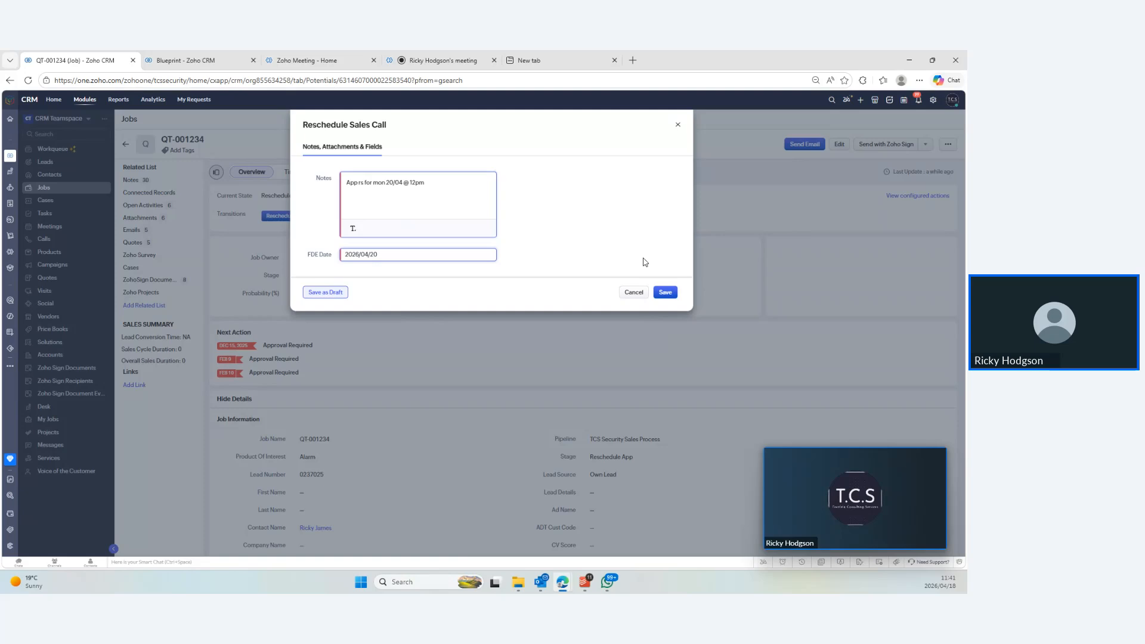
{"action": "left_click", "coordinate": [662, 296]}
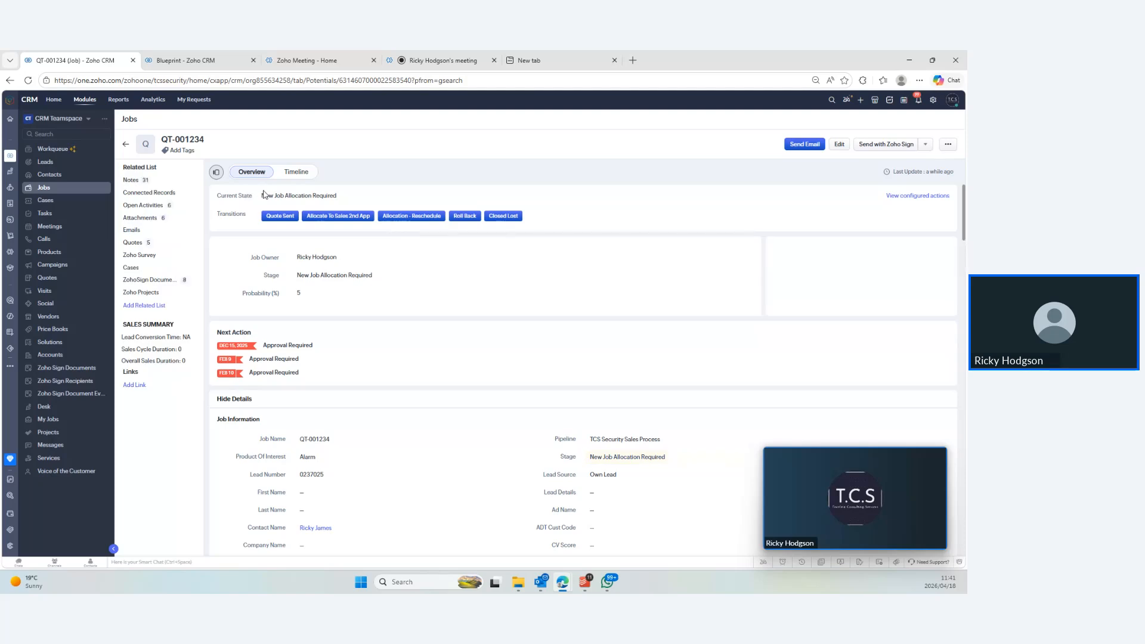
Apply the Roll Back transition to the newly allocated job with the note "rh"
{"action": "left_click_drag", "start_coordinate": [263, 195], "coordinate": [343, 196]}
{"action": "left_click", "coordinate": [471, 222]}
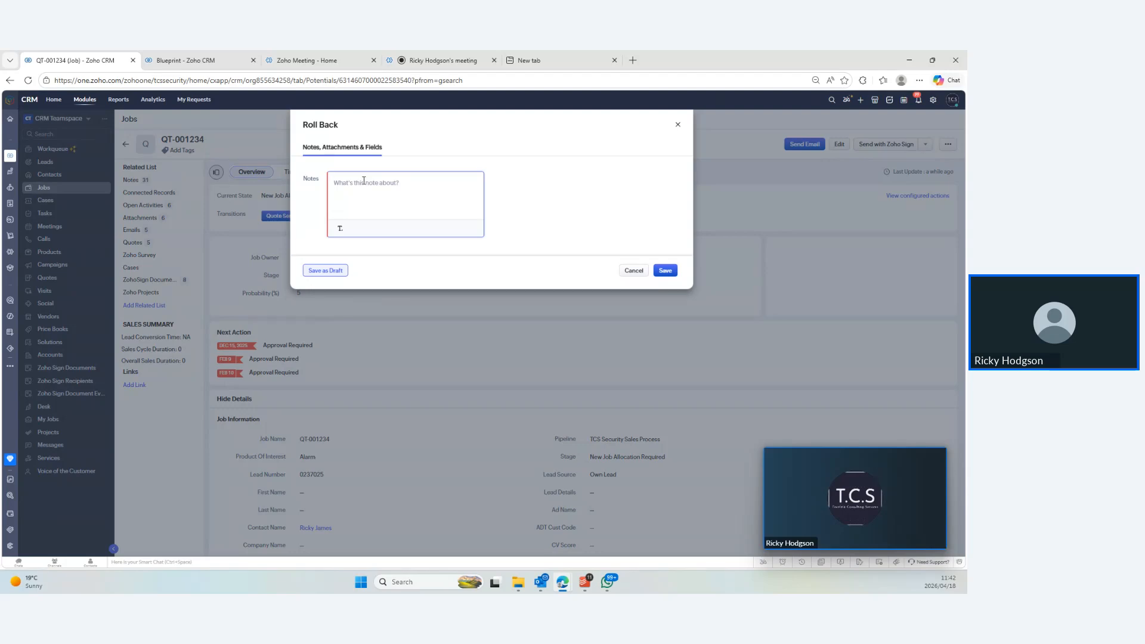
{"action": "type", "text": "rh"}
{"action": "left_click", "coordinate": [666, 271]}
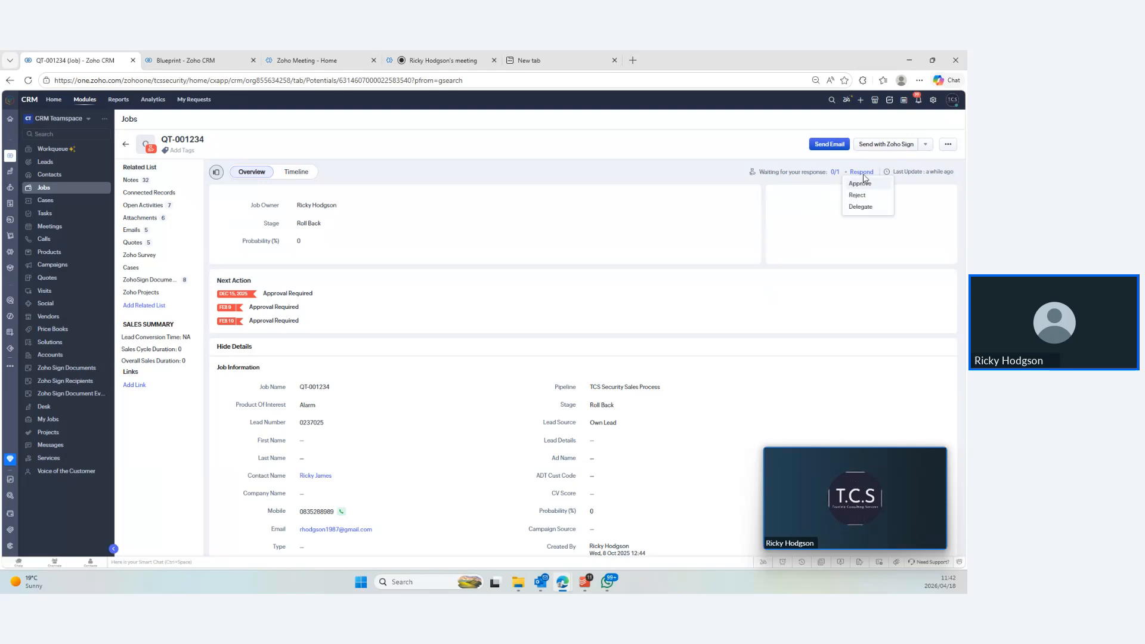
Approve the job's pending roll-back request with the comment "rh"
{"action": "left_click", "coordinate": [864, 188]}
{"action": "type", "text": "rh"}
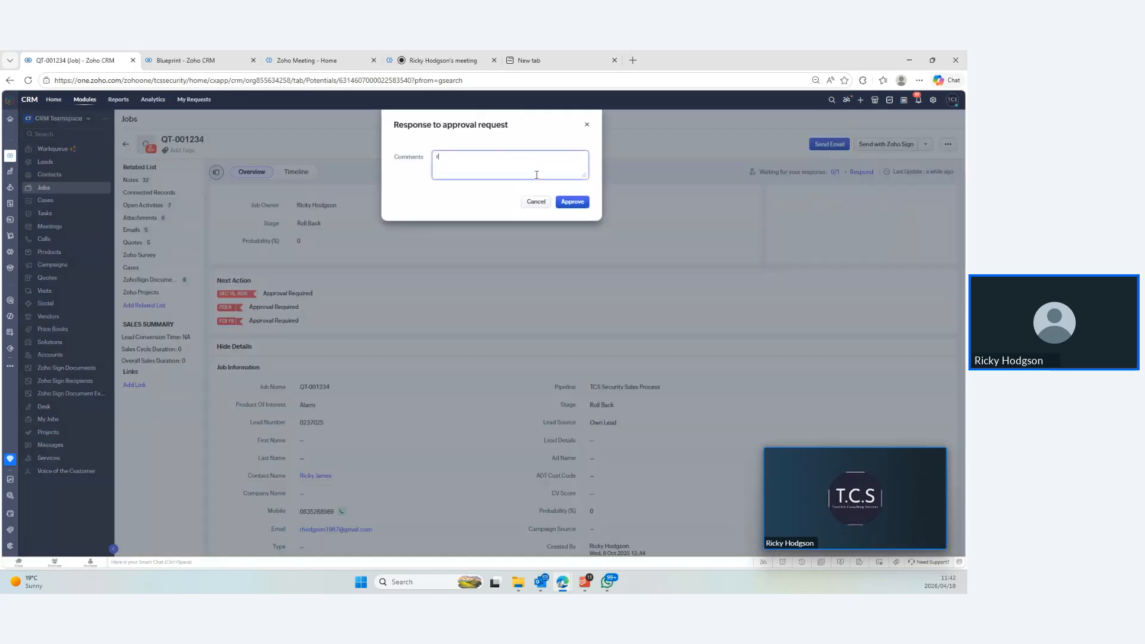
{"action": "left_click", "coordinate": [573, 203]}
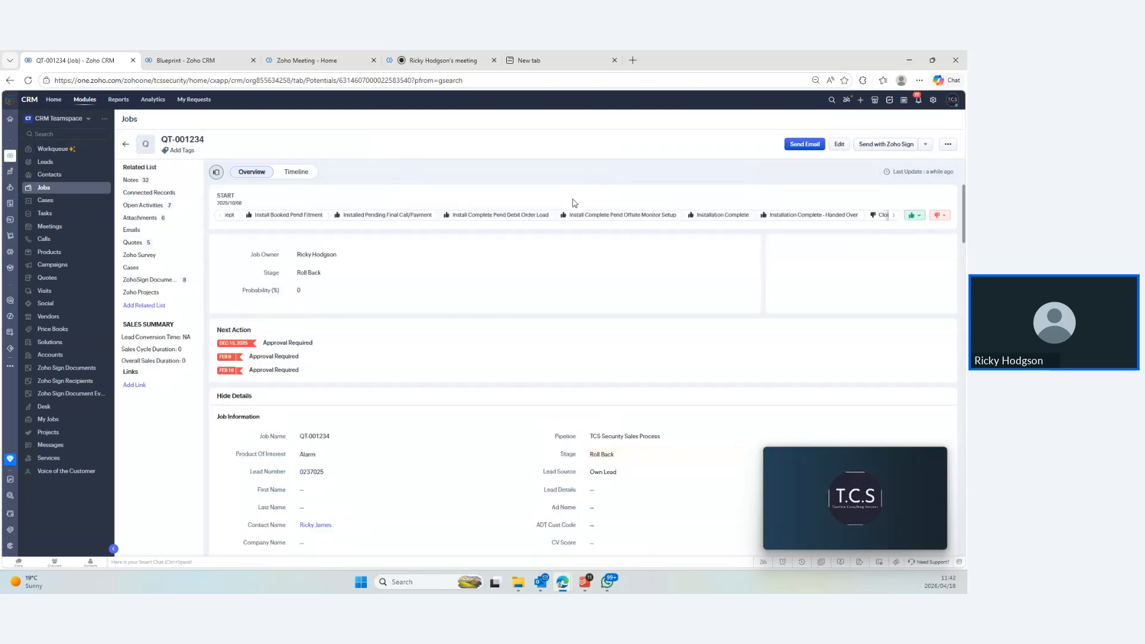
Change the job's stage to Reschedule App in the Job Information details and save it
{"action": "left_click", "coordinate": [621, 460]}
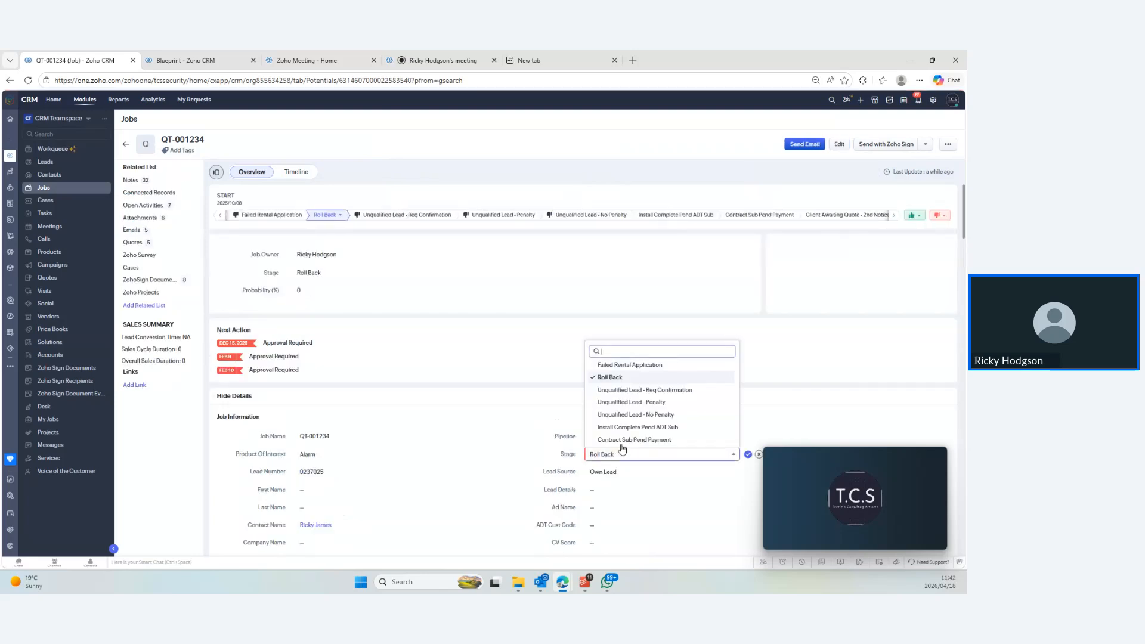
{"action": "scroll", "coordinate": [624, 402], "scroll_direction": "up", "scroll_amount": 5}
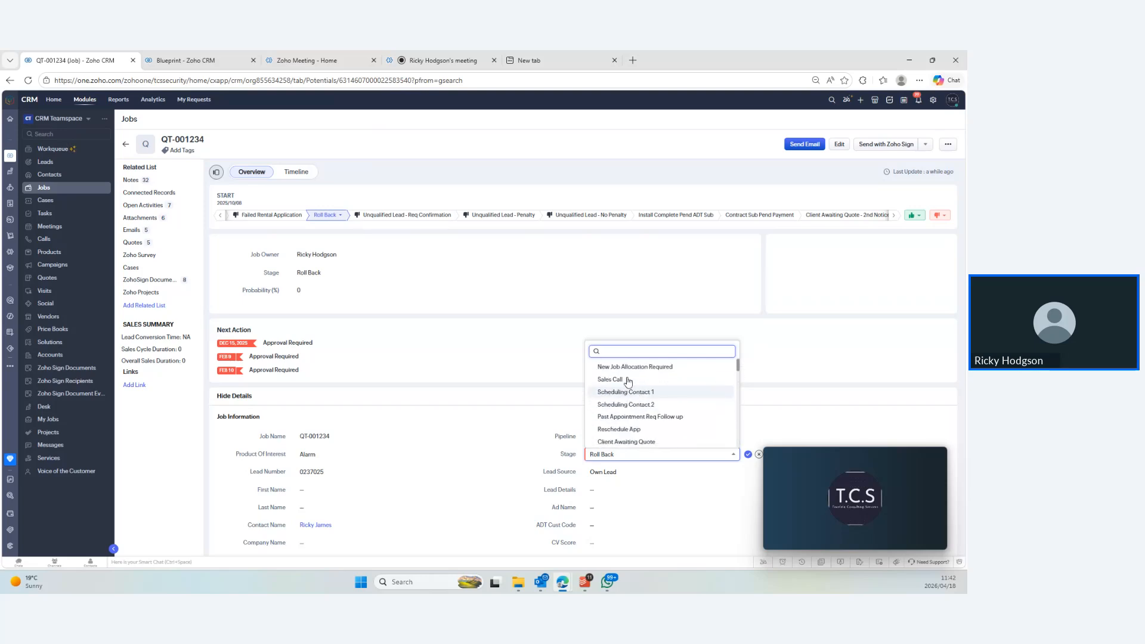
{"action": "left_click", "coordinate": [631, 430]}
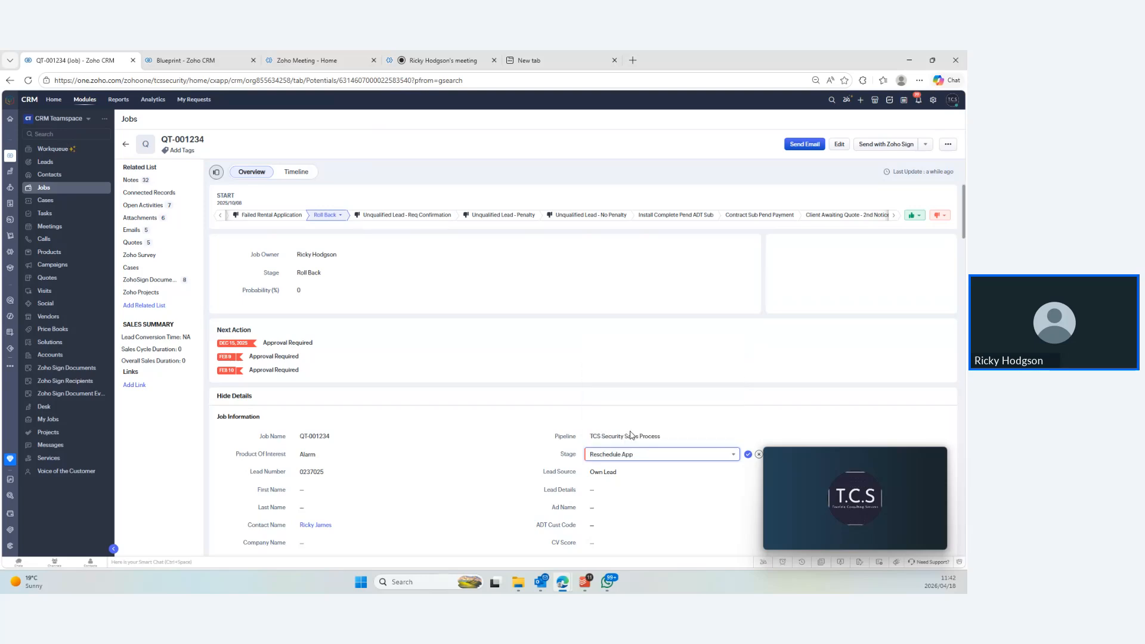
{"action": "left_click", "coordinate": [748, 455]}
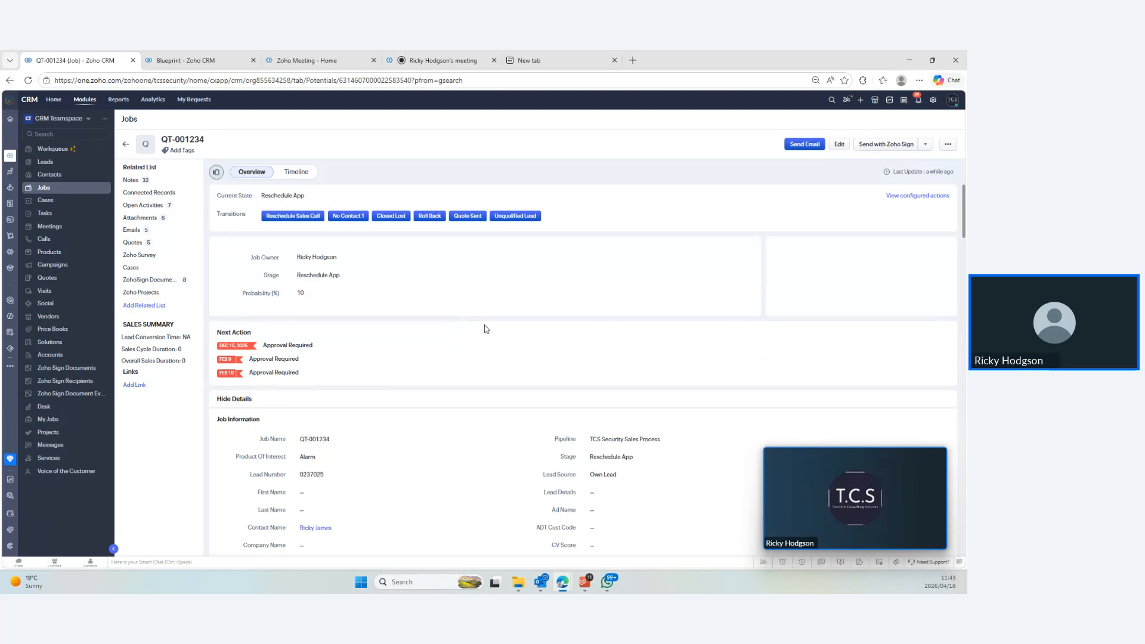
Apply the No Contact 1 transition with the note "No Contact" and the FDE date 2026/04/22
{"action": "left_click", "coordinate": [357, 217]}
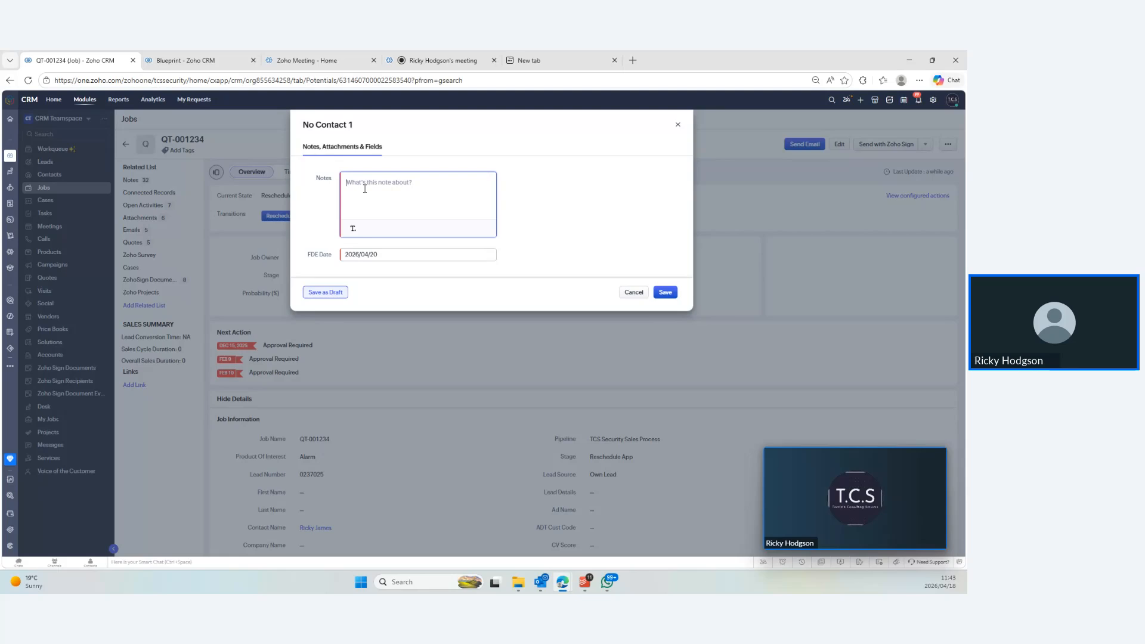
{"action": "type", "text": "No Contact"}
{"action": "left_click", "coordinate": [396, 256]}
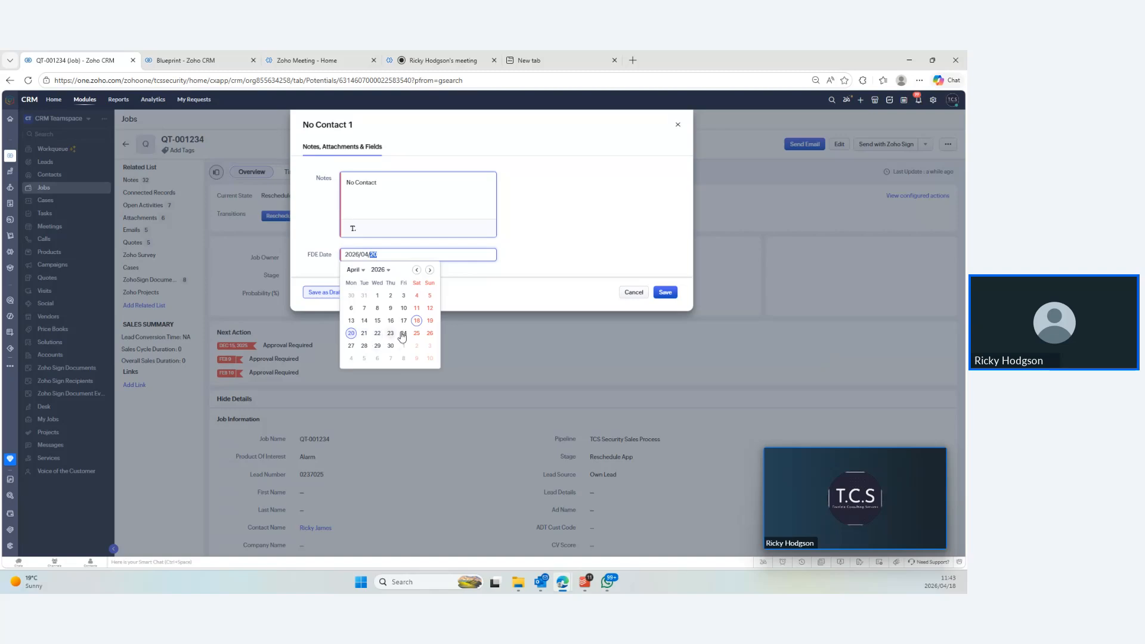
{"action": "left_click", "coordinate": [378, 334]}
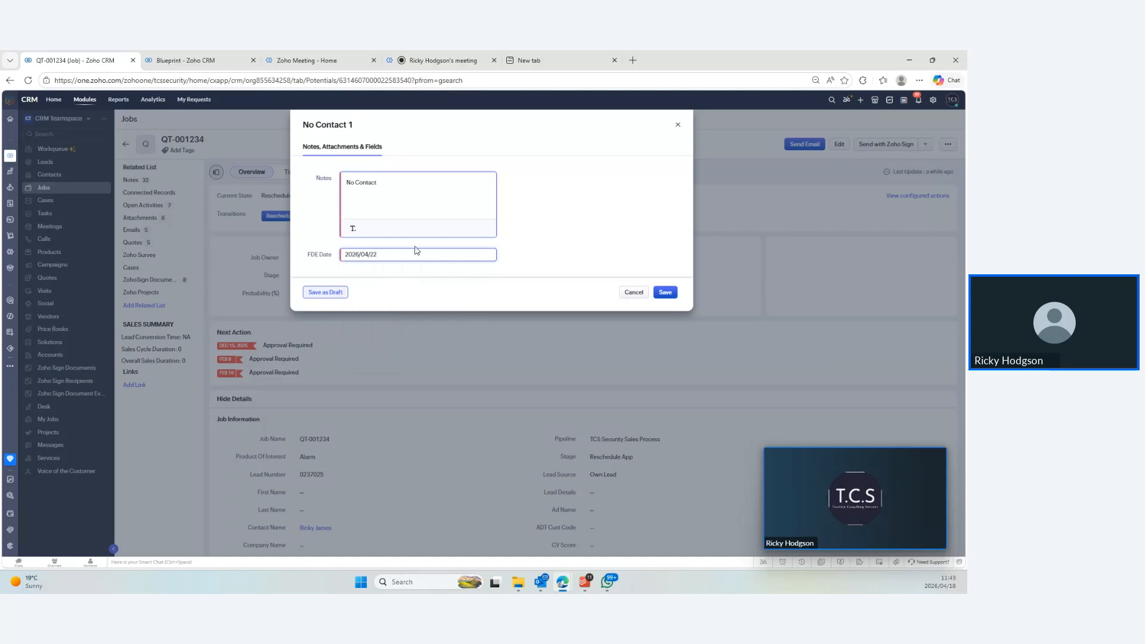
{"action": "left_click", "coordinate": [670, 298]}
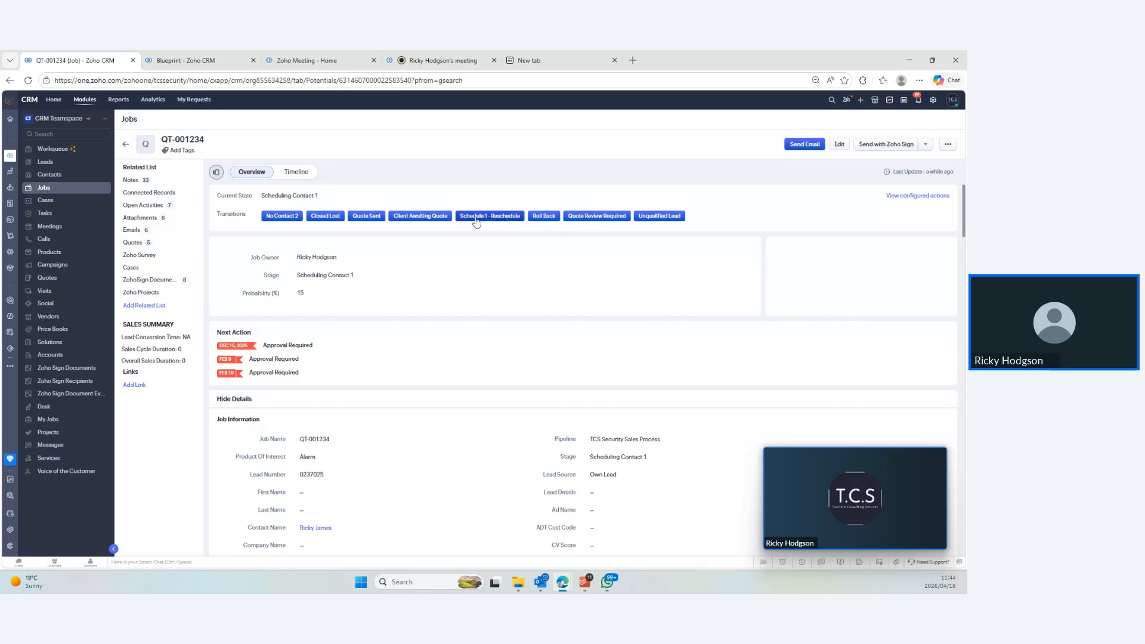
{"action": "left_click", "coordinate": [511, 221]}
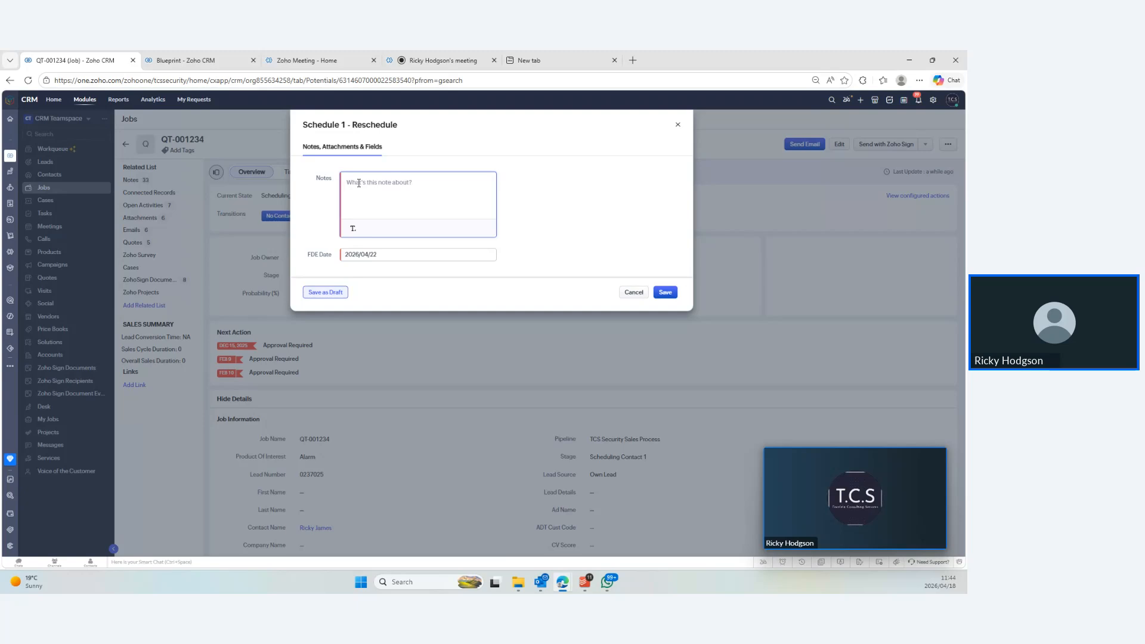
{"action": "type", "text": "New"}
{"action": "type", "text": " app th"}
{"action": "type", "text": "uir"}
{"action": "type", "text": " 23"}
{"action": "type", "text": "/04"}
{"action": "type", "text": " @10"}
{"action": "type", "text": "am"}
{"action": "left_click", "coordinate": [412, 255]}
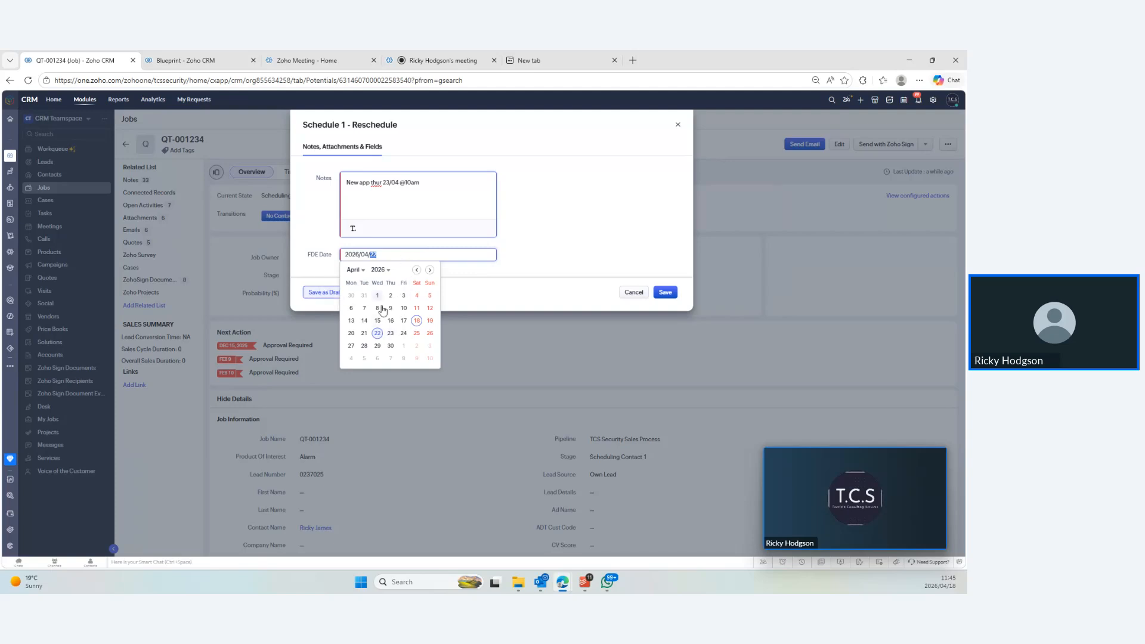
{"action": "left_click", "coordinate": [390, 333]}
{"action": "left_click", "coordinate": [669, 298]}
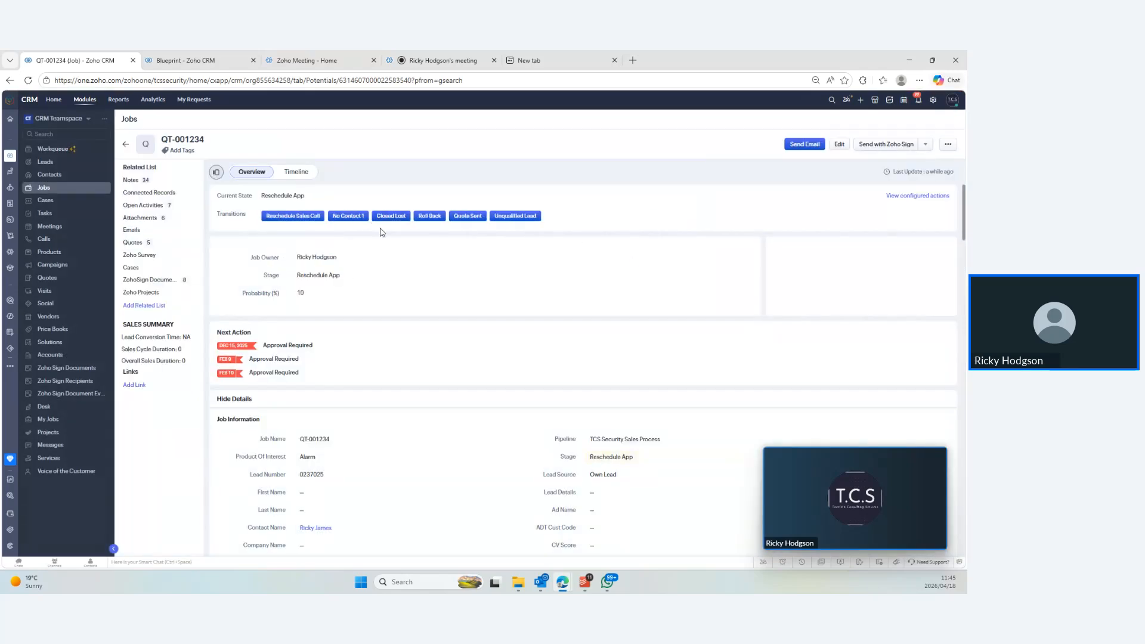
Republish the TCS Security Sales Process blueprint despite its loops, moving all records to the current version
{"action": "left_click", "coordinate": [203, 62]}
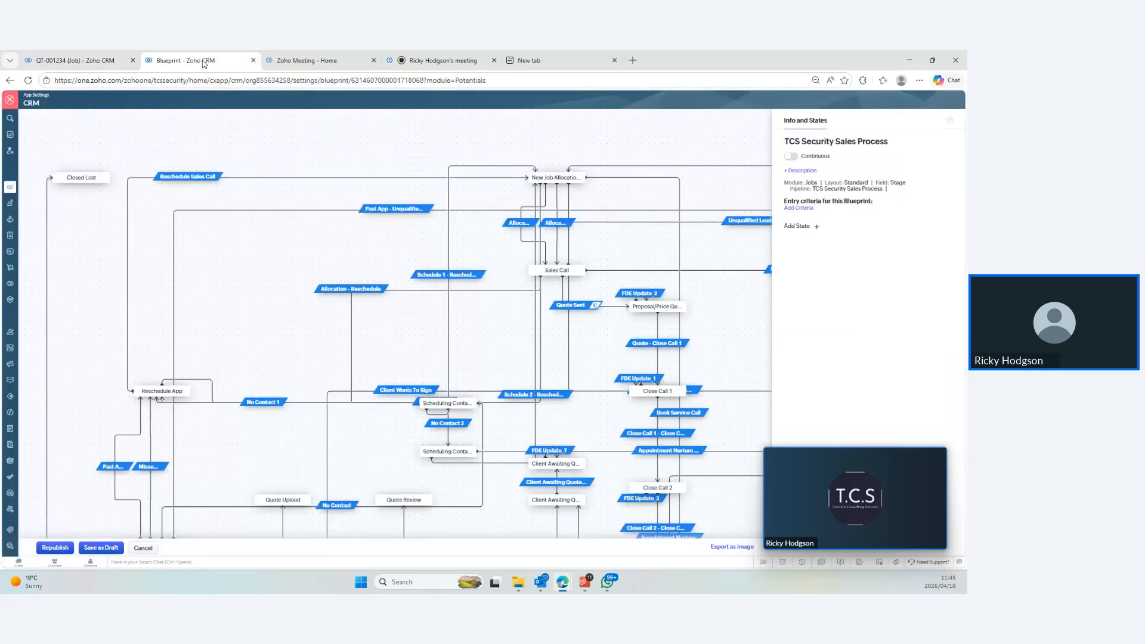
{"action": "left_click", "coordinate": [66, 552]}
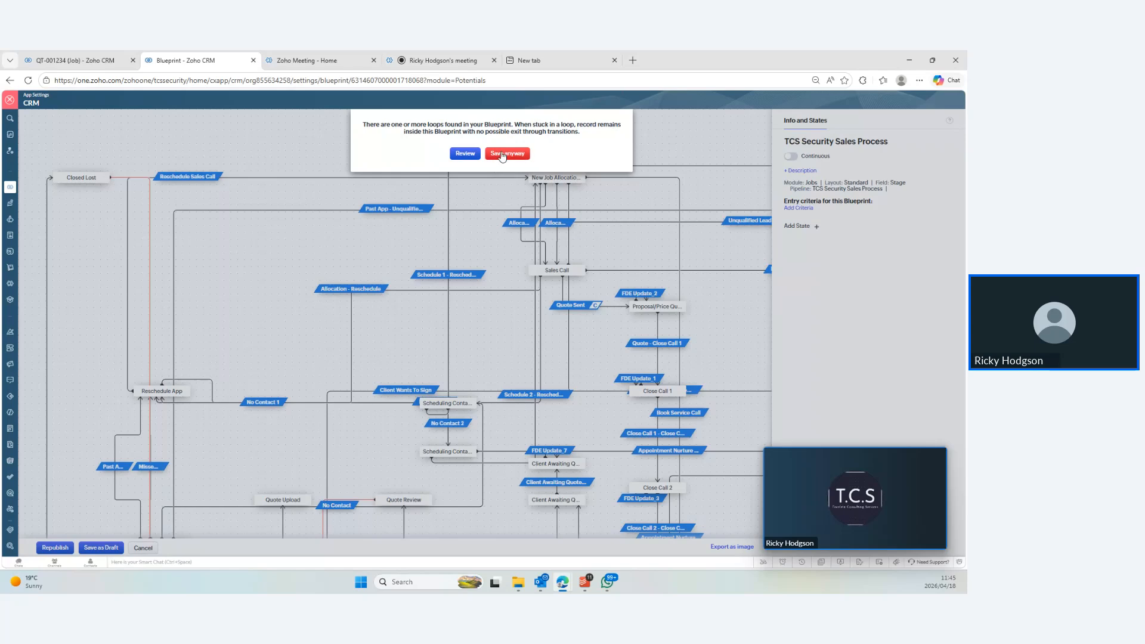
{"action": "left_click", "coordinate": [501, 155]}
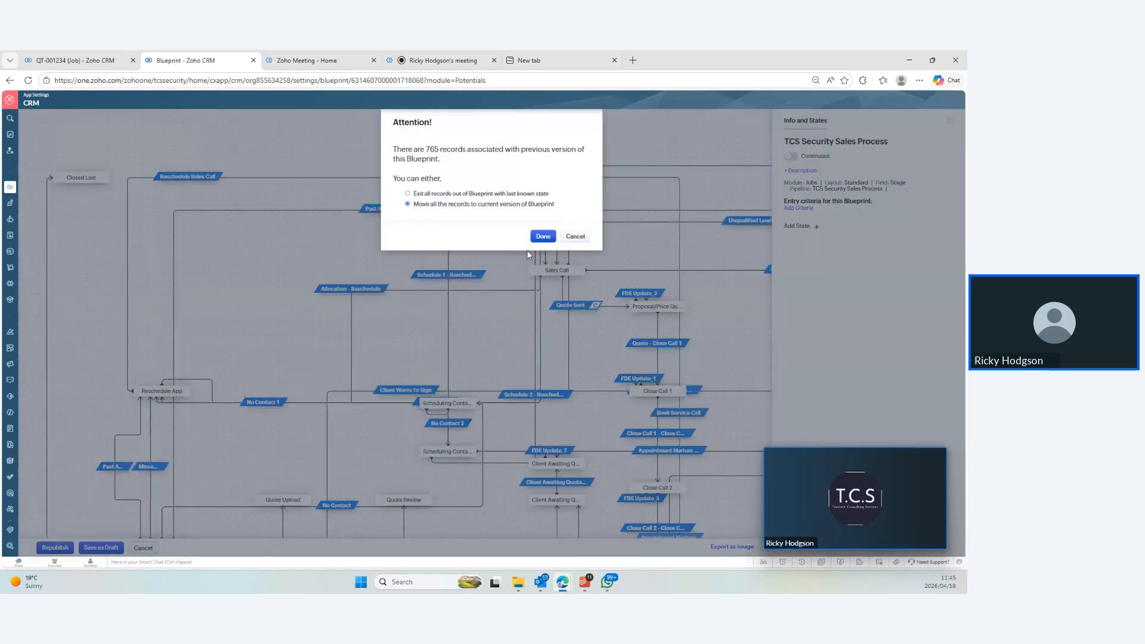
{"action": "left_click", "coordinate": [543, 236]}
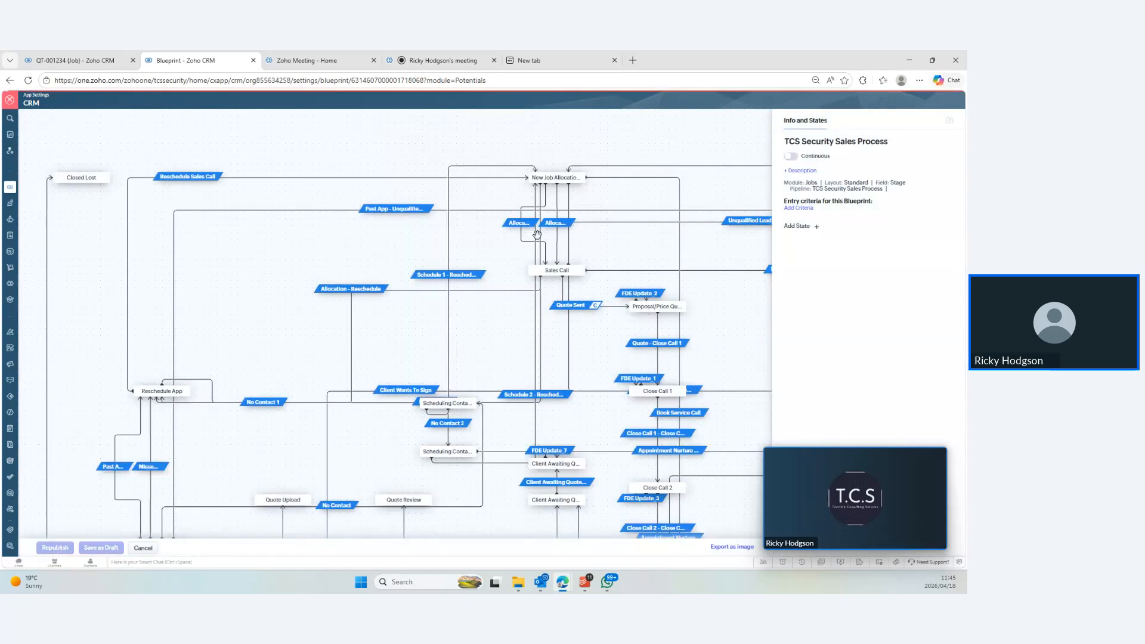
Return to the job record and roll it back from Reschedule App with the note "rh"
{"action": "left_click", "coordinate": [99, 65]}
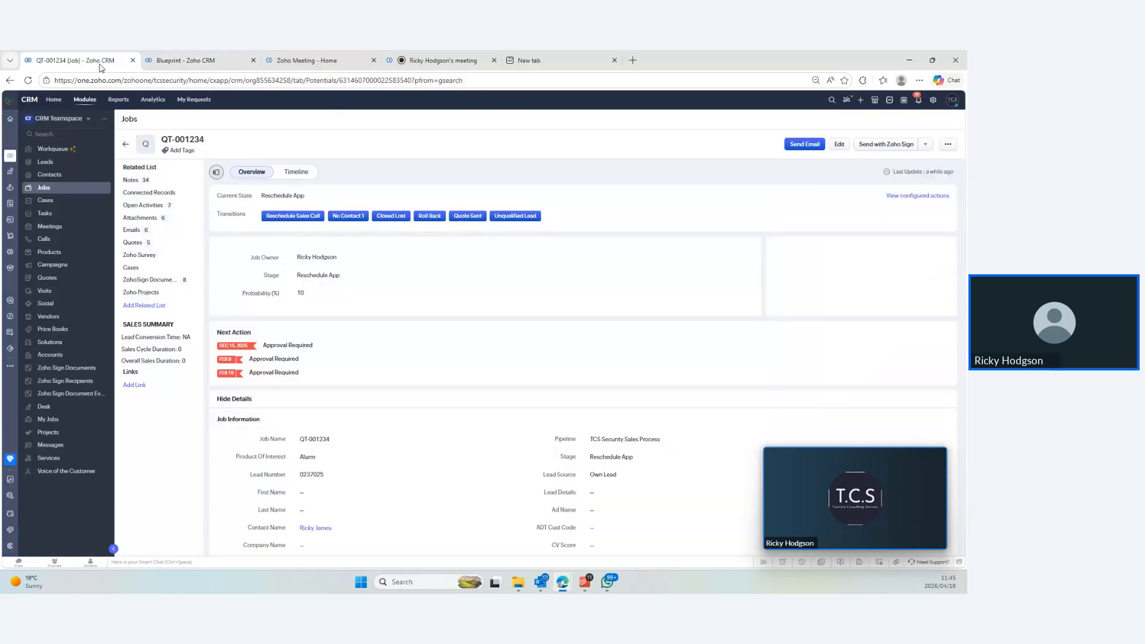
{"action": "left_click", "coordinate": [435, 220]}
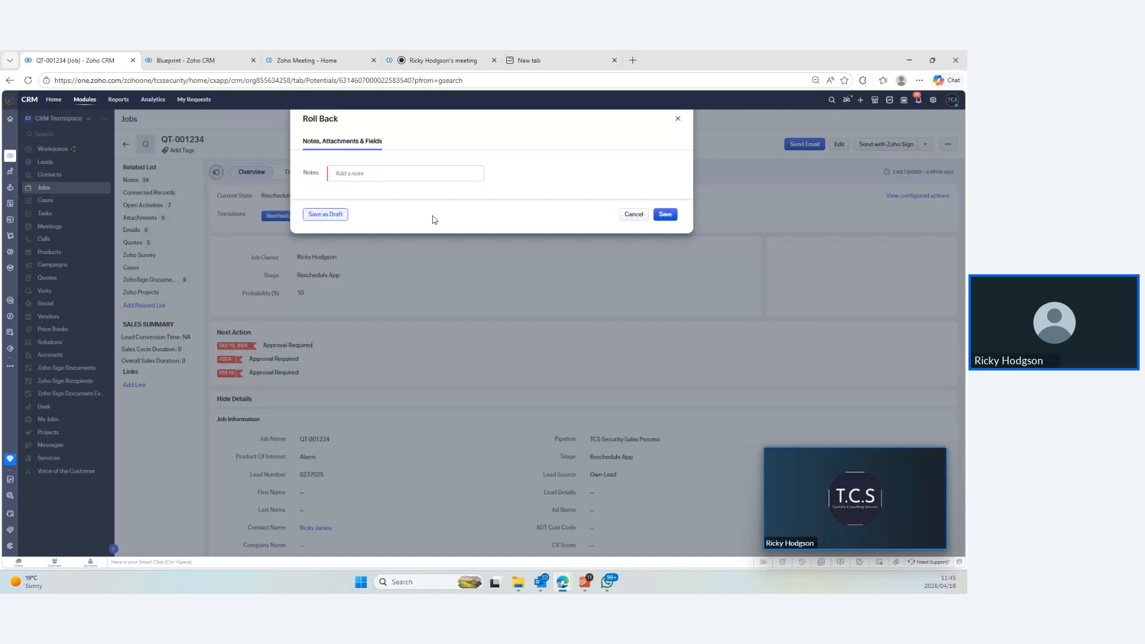
{"action": "left_click", "coordinate": [357, 176]}
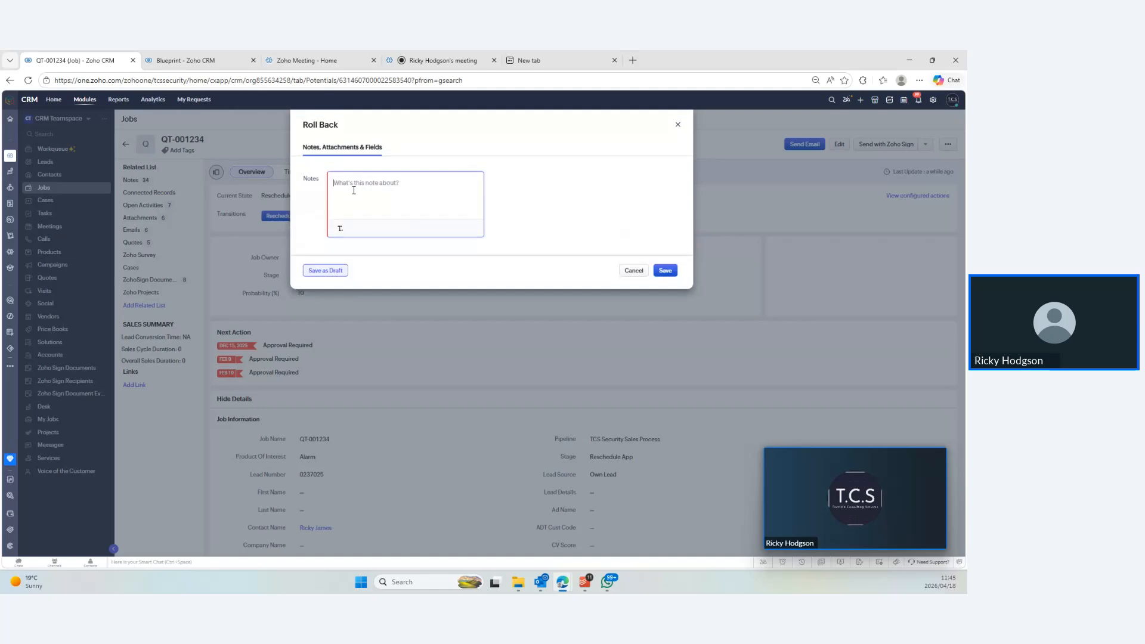
{"action": "type", "text": "rh"}
{"action": "left_click", "coordinate": [665, 271]}
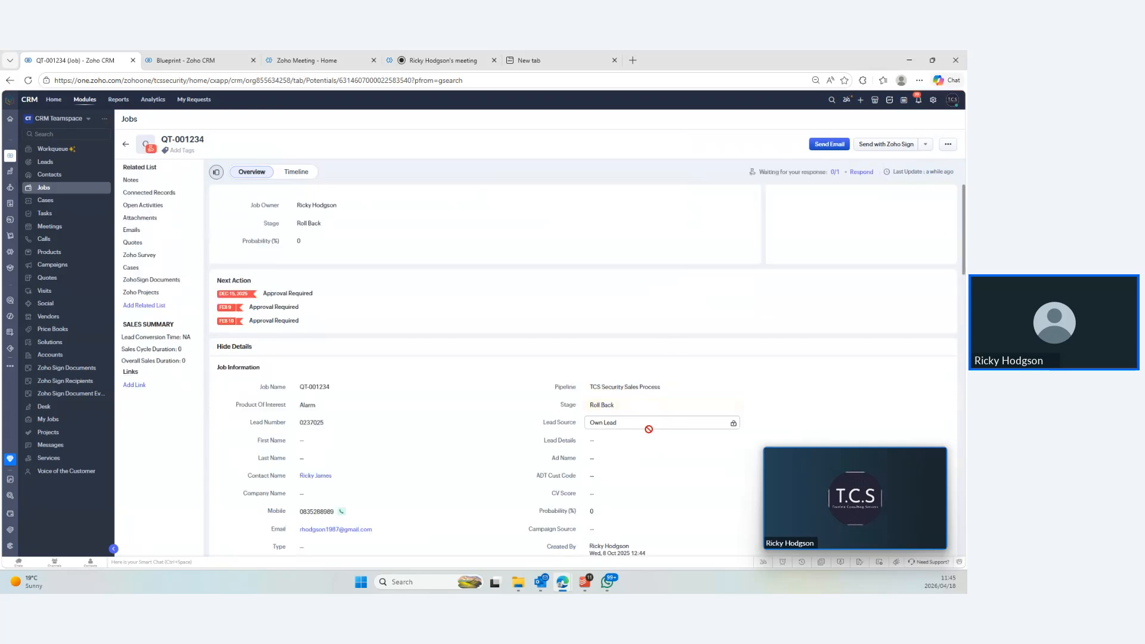
Respond to the job's pending roll back approval request, approving it with the comment "rh"
{"action": "left_click", "coordinate": [863, 173]}
{"action": "left_click", "coordinate": [860, 184]}
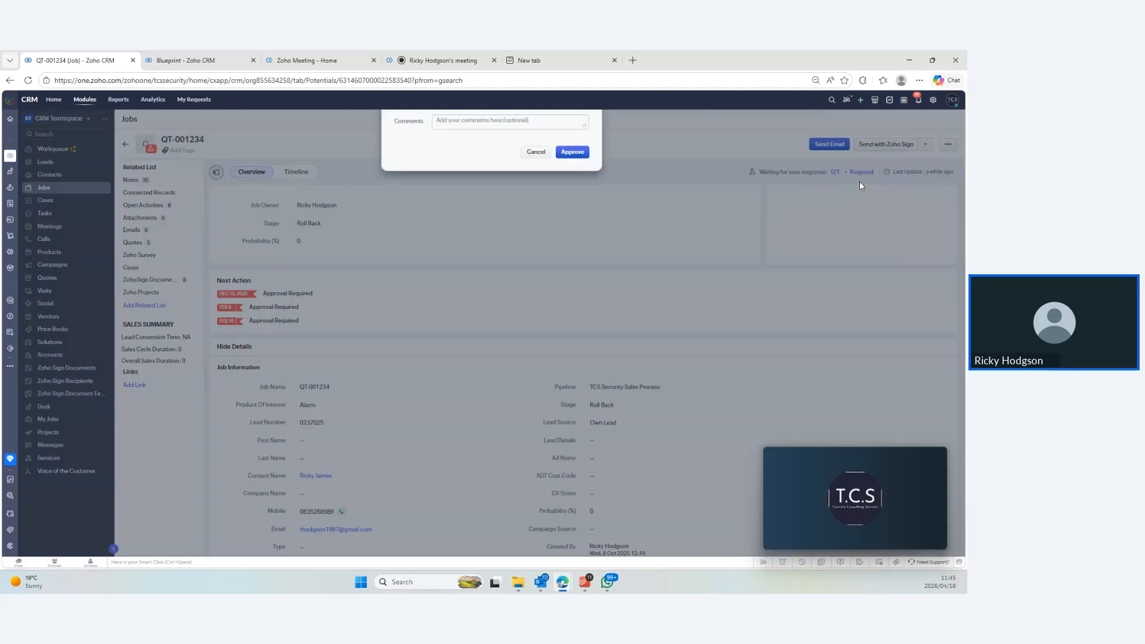
{"action": "type", "text": "ok"}
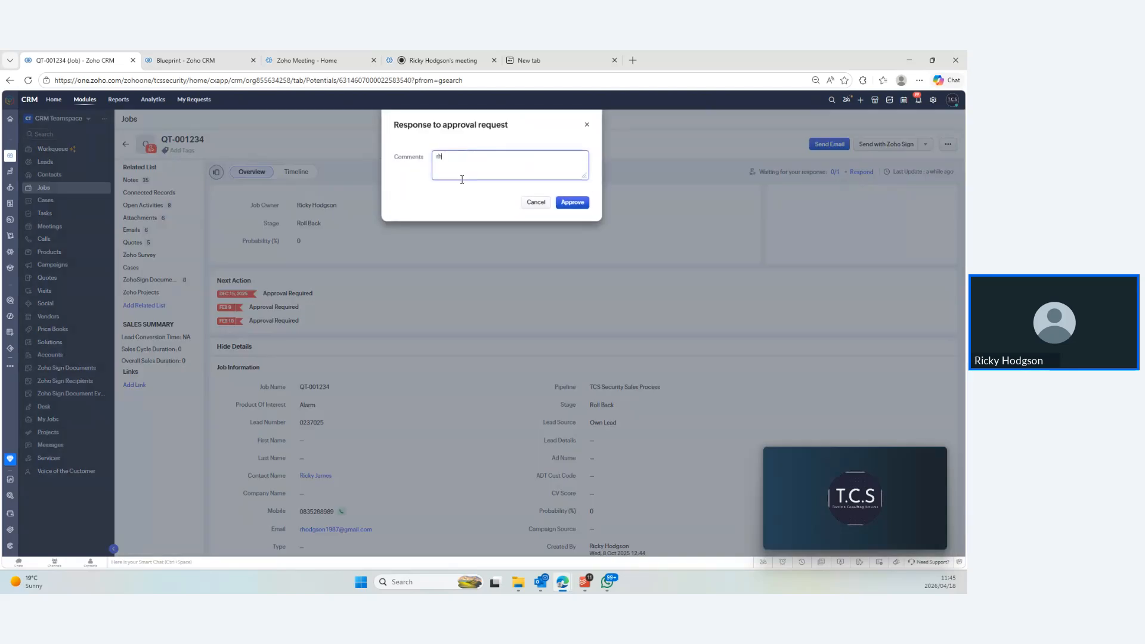
{"action": "left_click", "coordinate": [575, 203]}
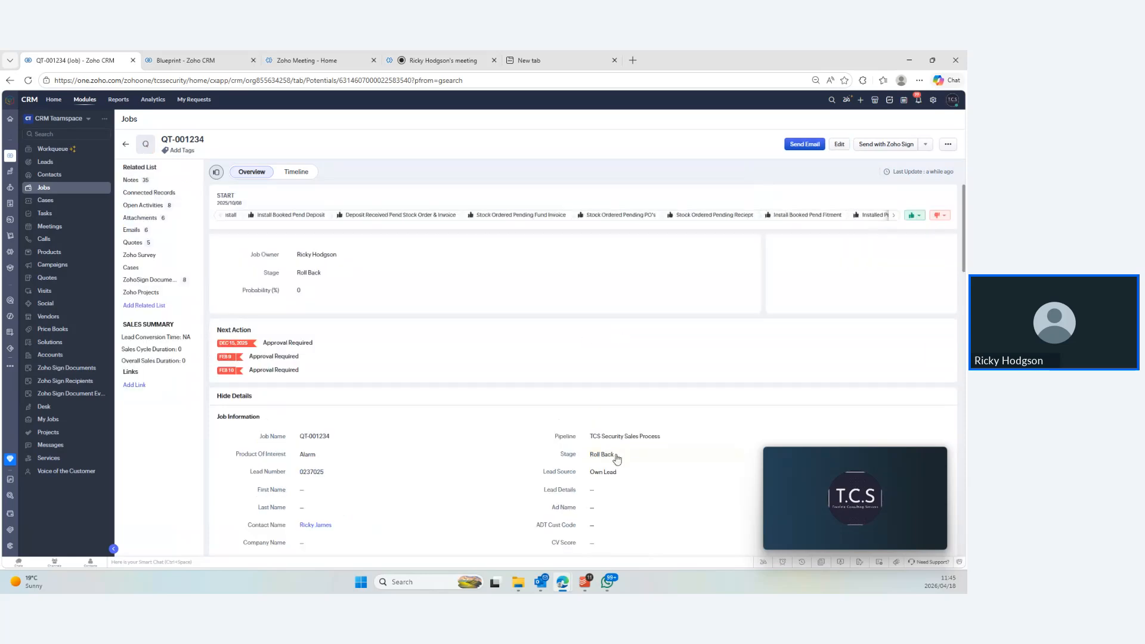
{"action": "left_click", "coordinate": [612, 455]}
{"action": "left_click", "coordinate": [613, 455]}
{"action": "scroll", "coordinate": [626, 411], "scroll_direction": "down", "scroll_amount": 5}
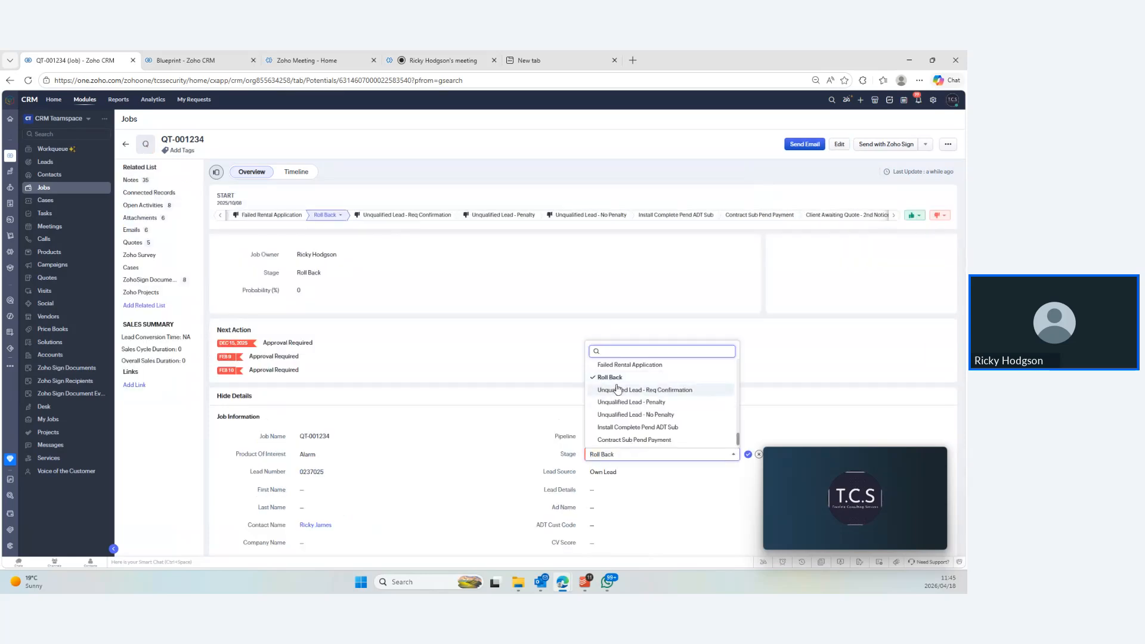
{"action": "scroll", "coordinate": [628, 418], "scroll_direction": "up", "scroll_amount": 5}
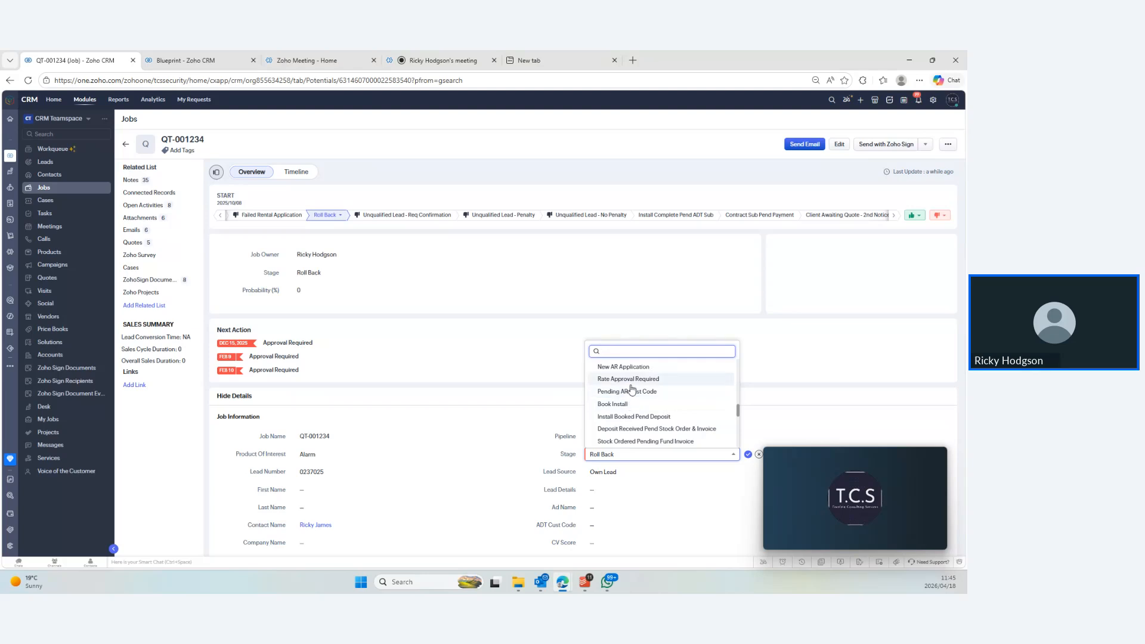
{"action": "scroll", "coordinate": [629, 401], "scroll_direction": "up", "scroll_amount": 5}
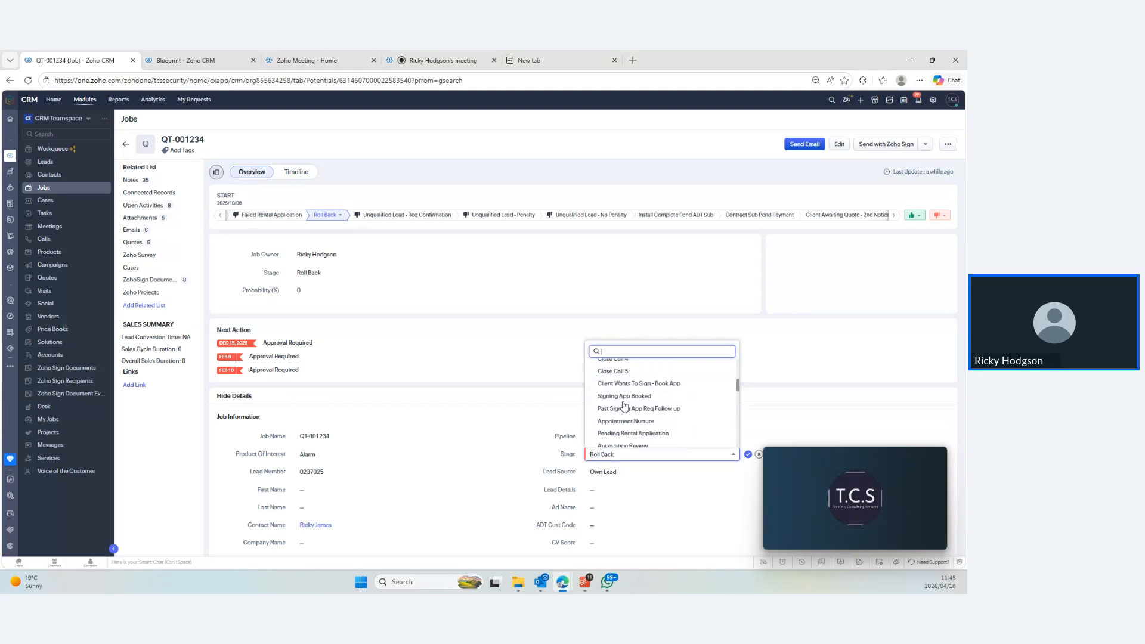
{"action": "left_click", "coordinate": [624, 408]}
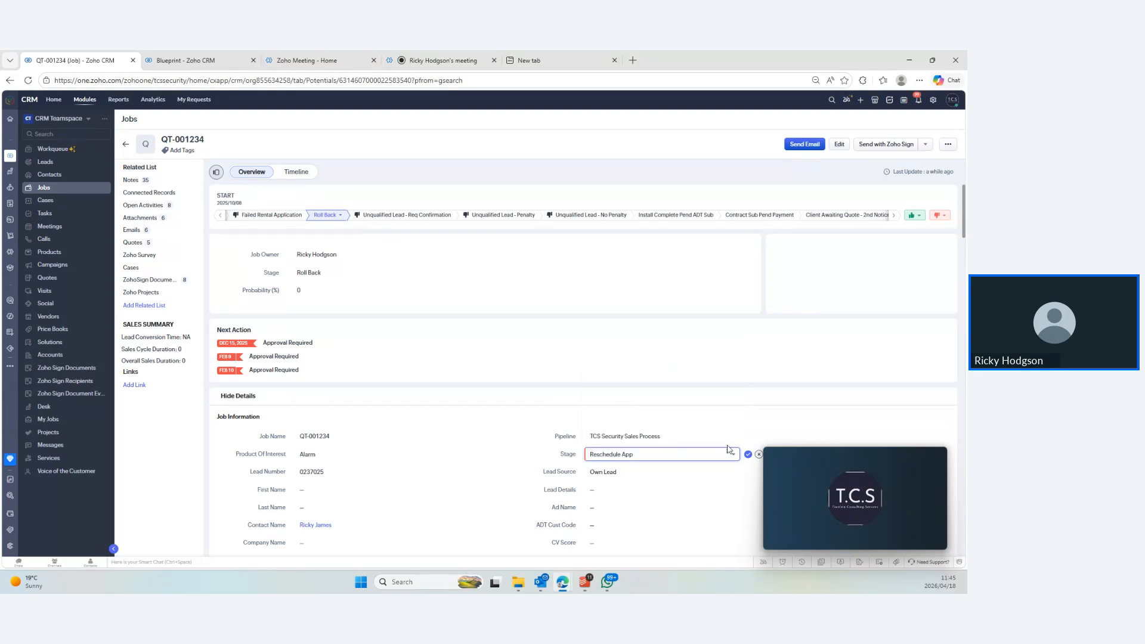
Set the job's Stage to Scheduling Contact 1 and save the change
{"action": "left_click", "coordinate": [683, 451]}
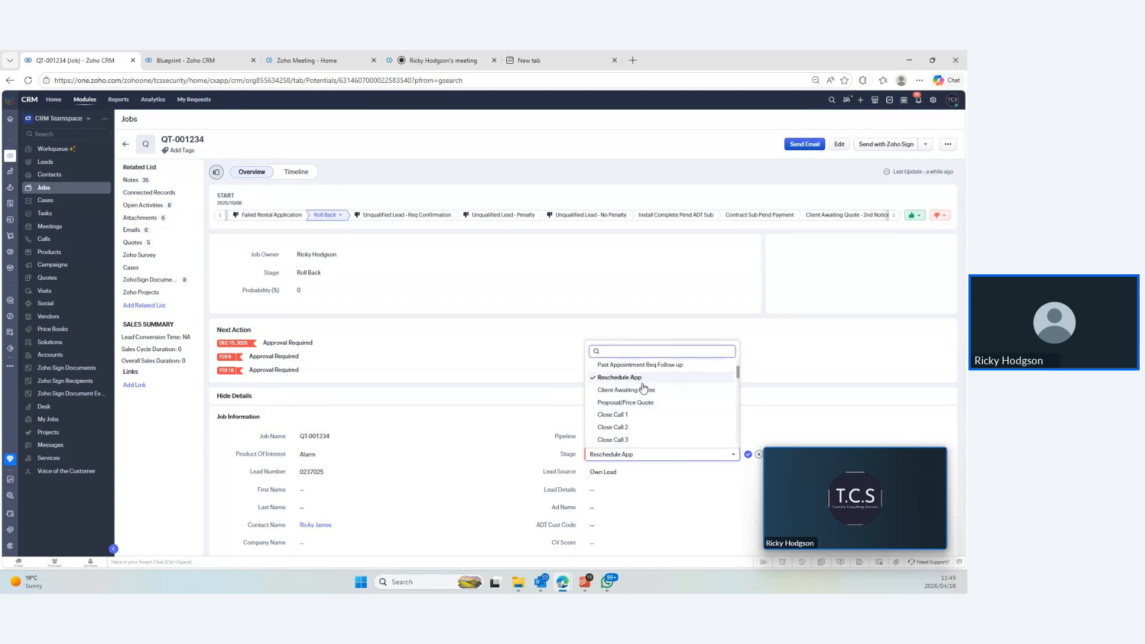
{"action": "scroll", "coordinate": [642, 391], "scroll_direction": "down", "scroll_amount": 5}
{"action": "scroll", "coordinate": [643, 390], "scroll_direction": "down", "scroll_amount": 10}
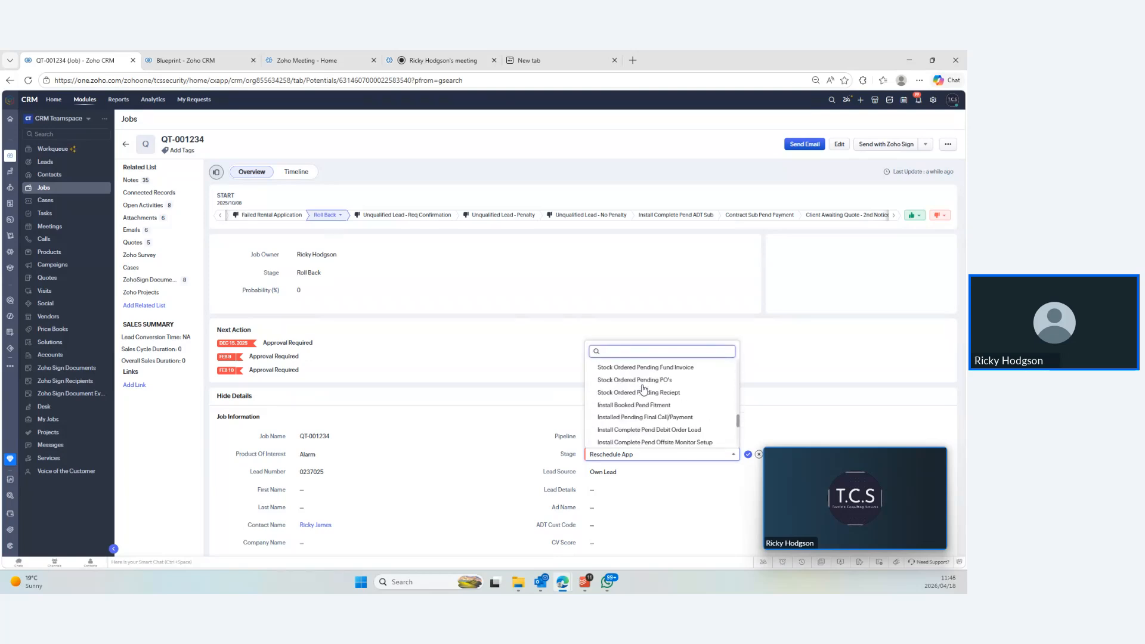
{"action": "scroll", "coordinate": [644, 398], "scroll_direction": "down", "scroll_amount": 3}
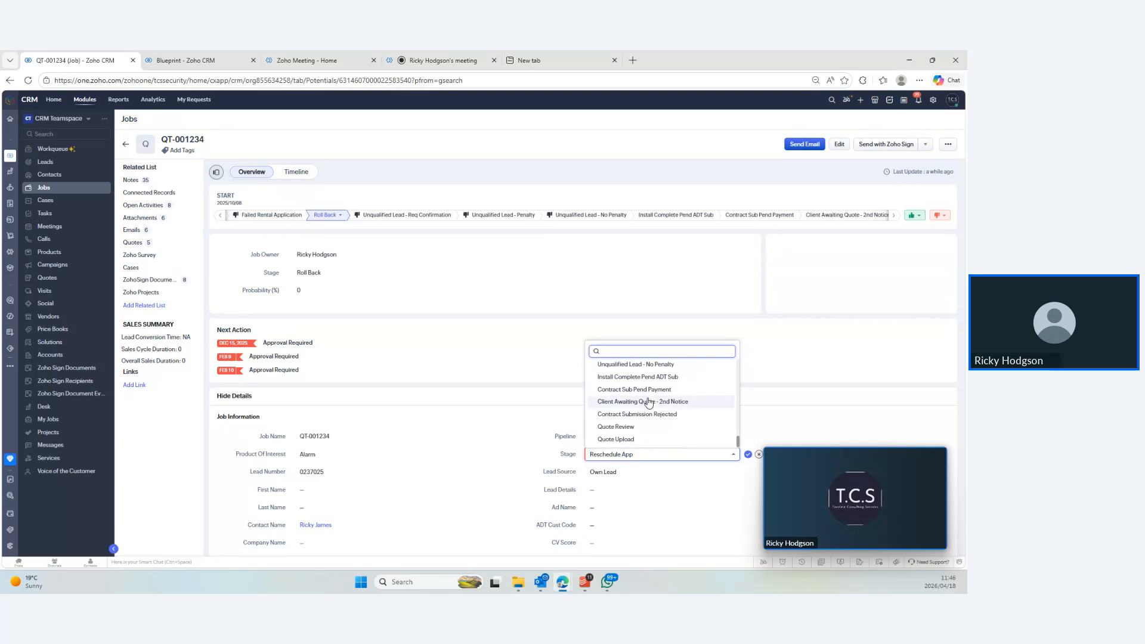
{"action": "type", "text": "sch"}
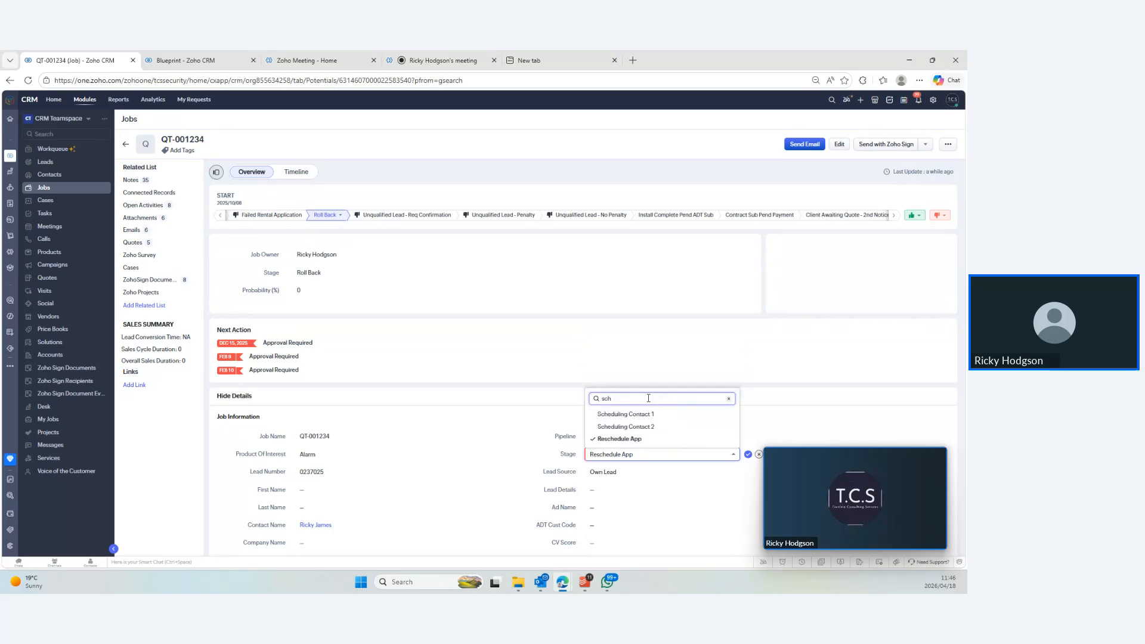
{"action": "left_click", "coordinate": [638, 414]}
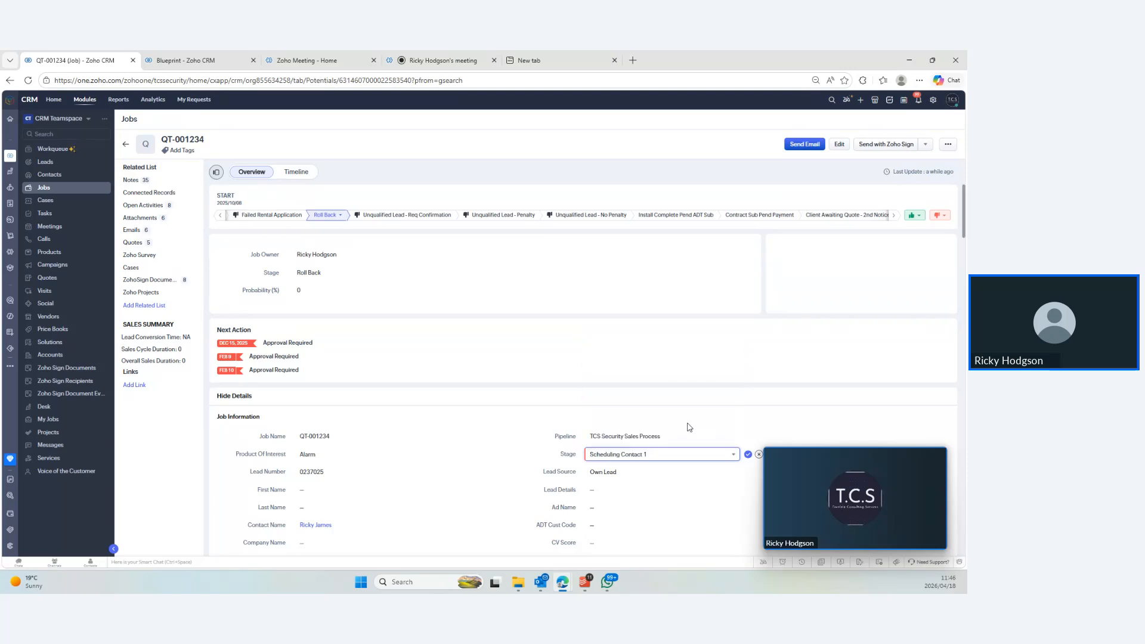
{"action": "left_click", "coordinate": [749, 455]}
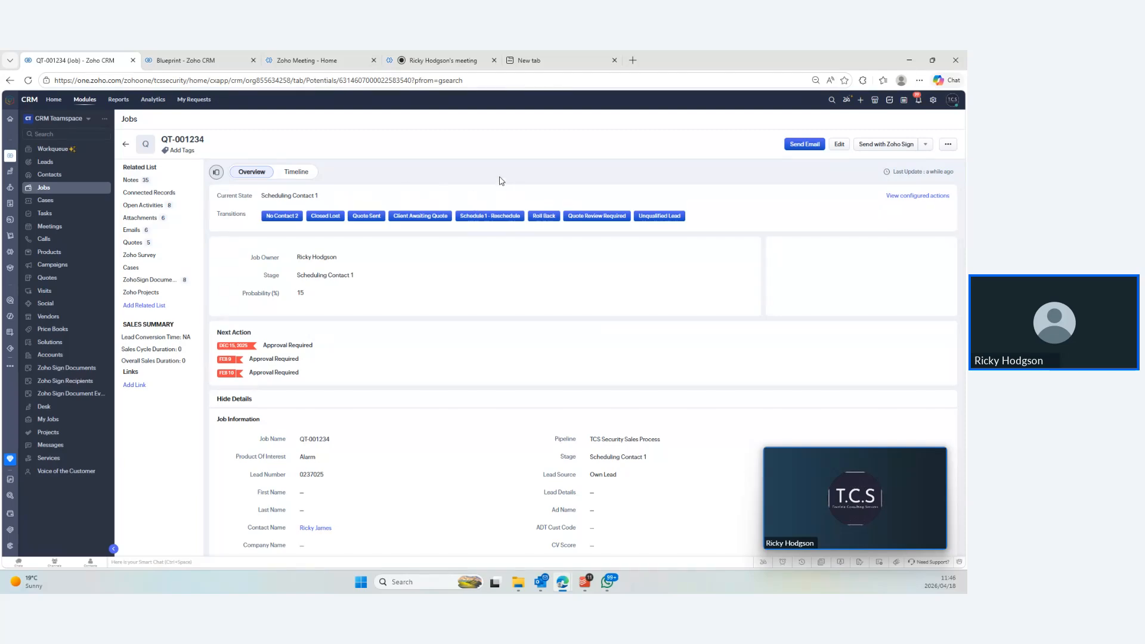
Apply the Schedule 1 - Reschedule transition with the note "Thurs 23/04 @ 10am" and the FDE date 2026/04/23
{"action": "left_click", "coordinate": [484, 217]}
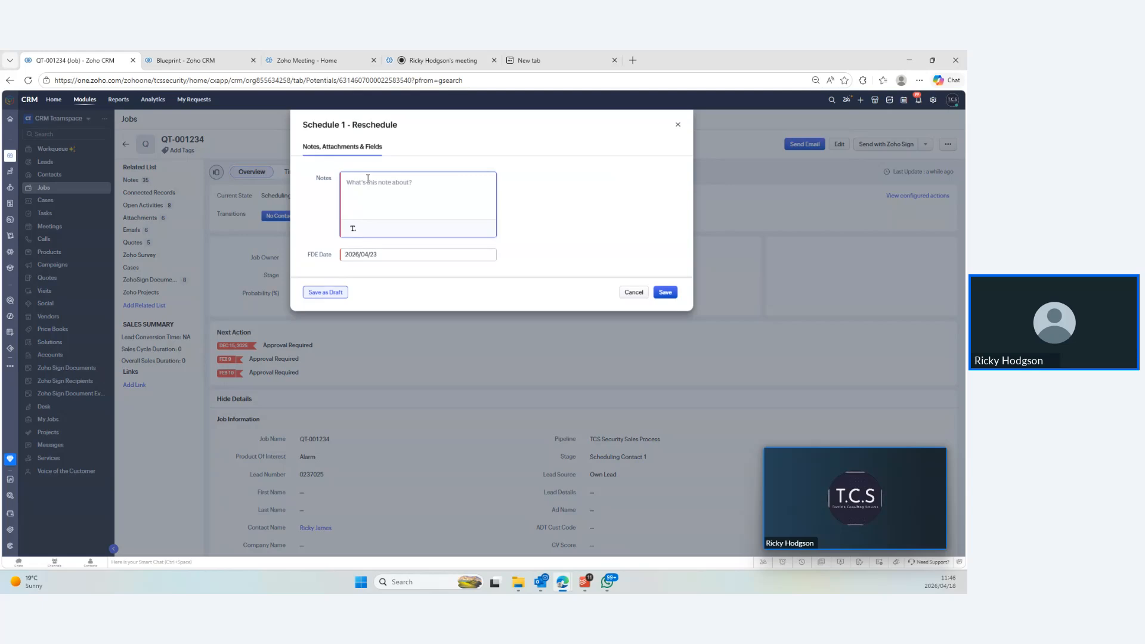
{"action": "type", "text": "Thiu"}
{"action": "type", "text": "urs"}
{"action": "type", "text": " 23/04 @ 10am"}
{"action": "left_click", "coordinate": [411, 255]}
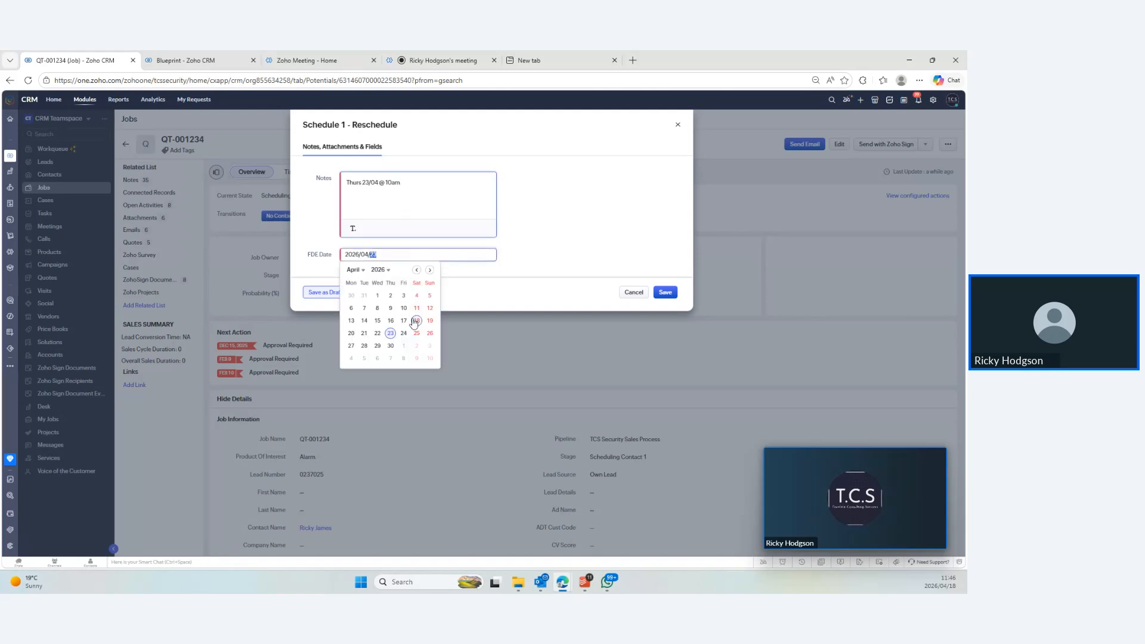
{"action": "left_click", "coordinate": [667, 293]}
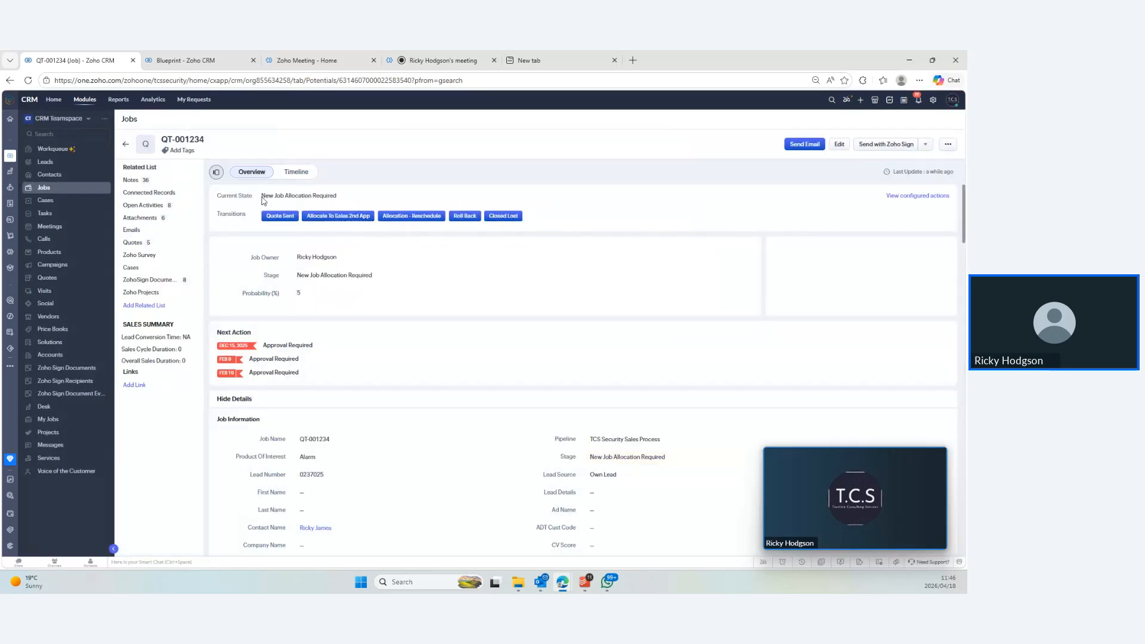
Review the job's current blueprint state, then switch to the running Zoho Meeting session
{"action": "left_click_drag", "start_coordinate": [262, 203], "coordinate": [355, 201]}
{"action": "left_click", "coordinate": [434, 62]}
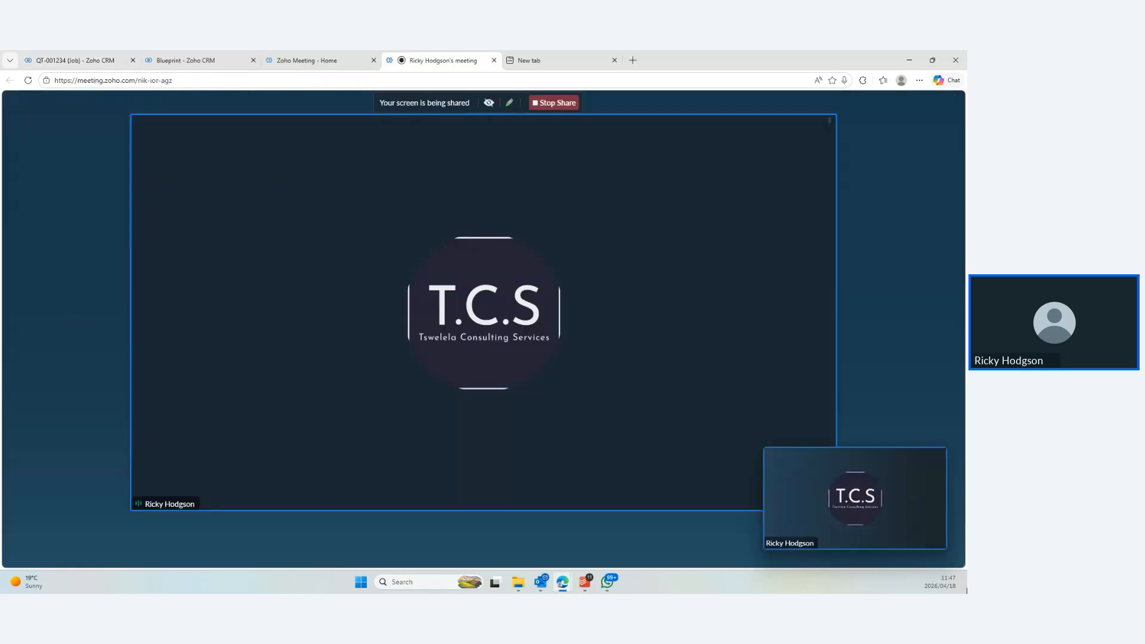